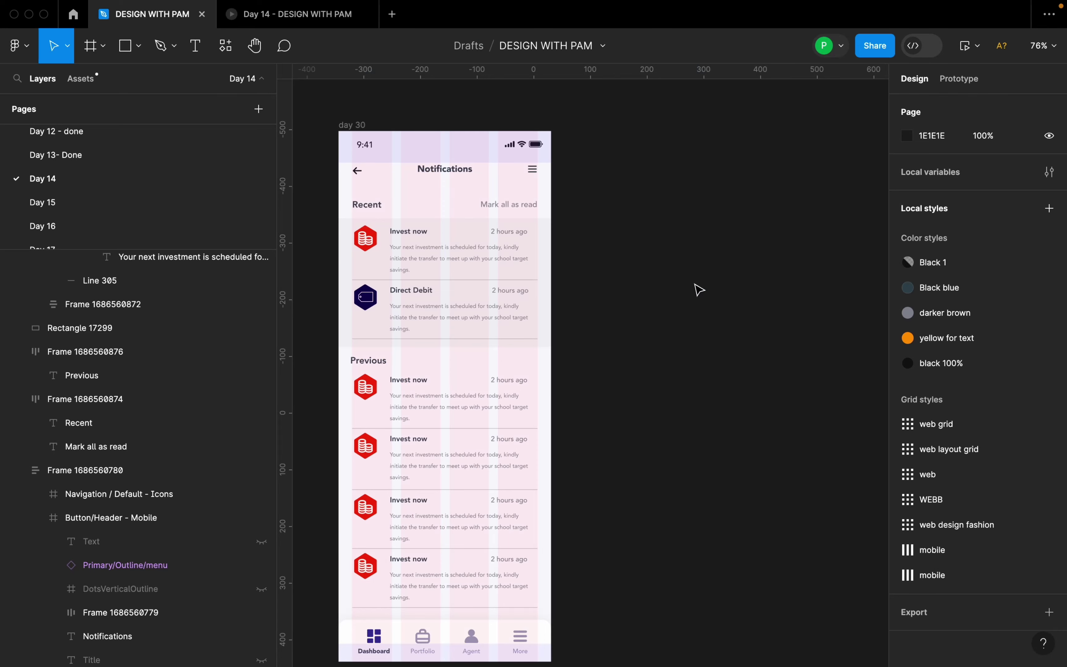
Add a blank 375×812 iPhone 13 mini frame from the Phone presets beside day 30
left_click(101, 49)
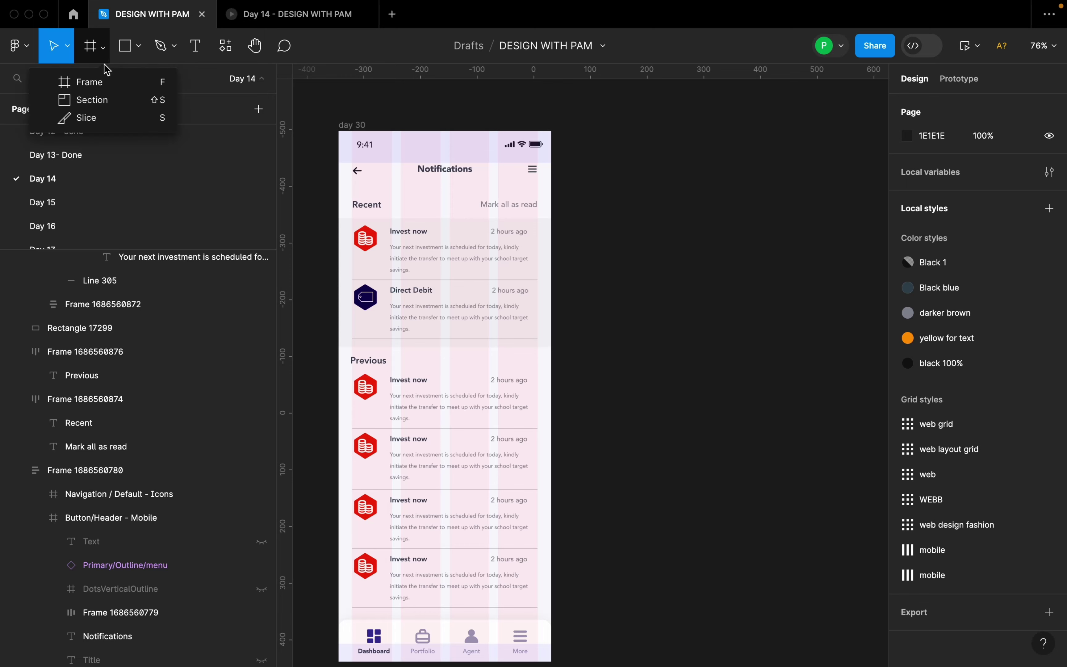
left_click(101, 82)
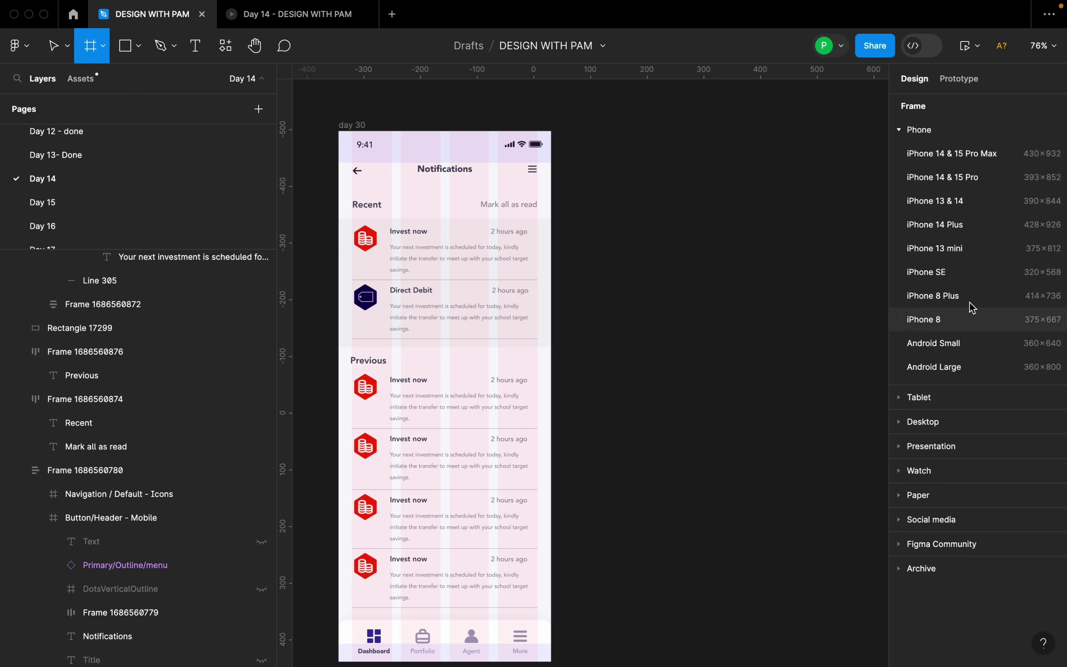
left_click(901, 133)
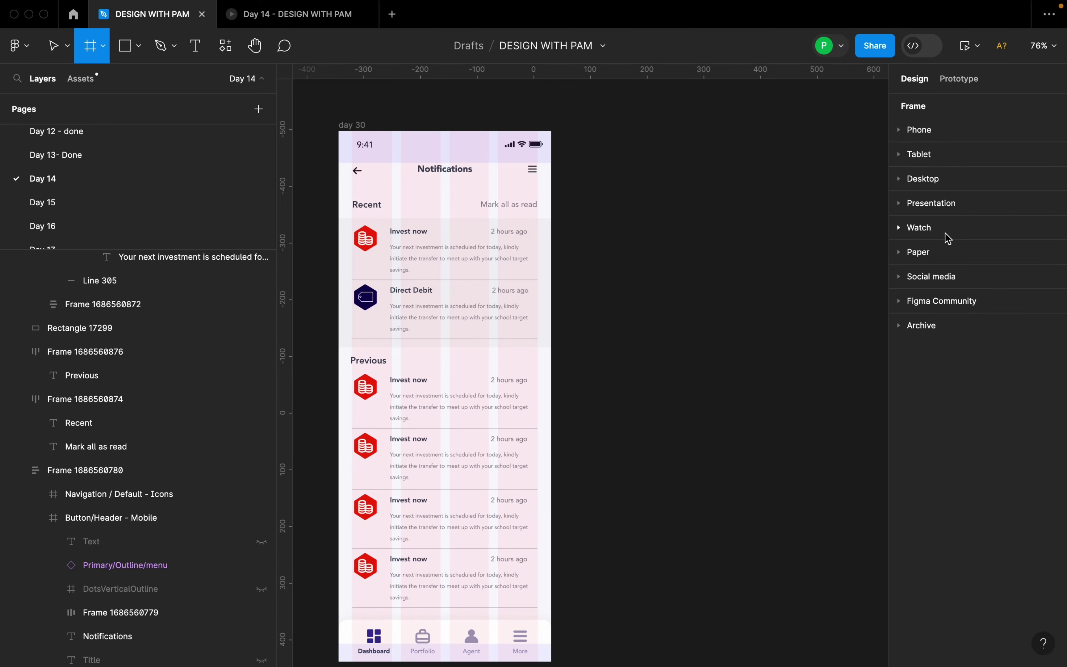
left_click(900, 132)
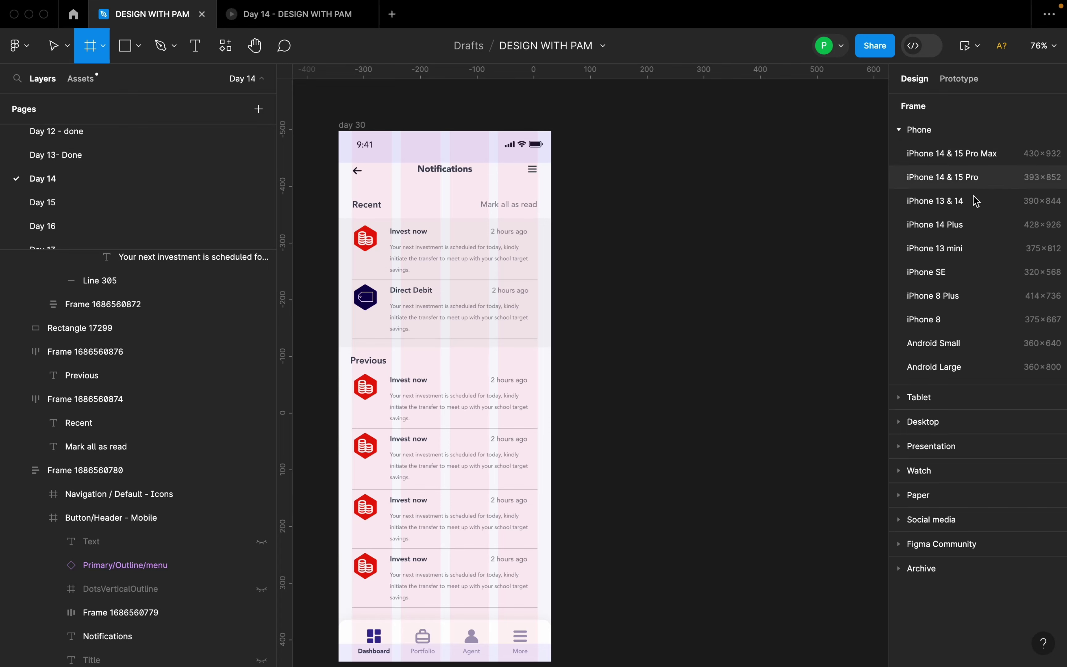
left_click(966, 251)
Rename the new frame to 'Notification'
double_click(627, 130)
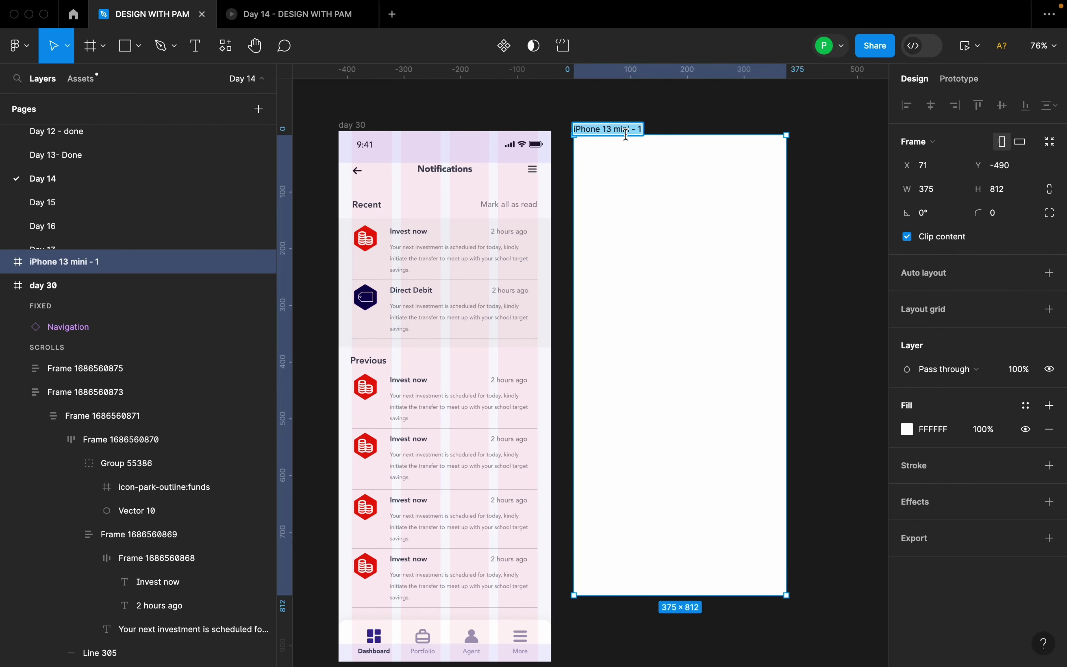
type("Notification")
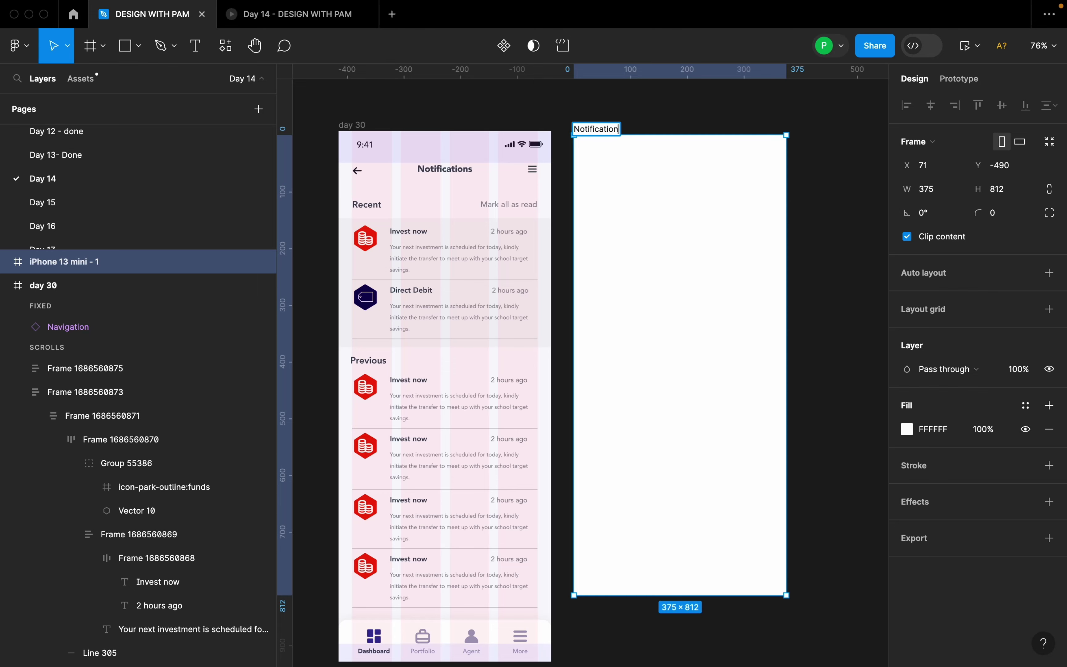
key("Return")
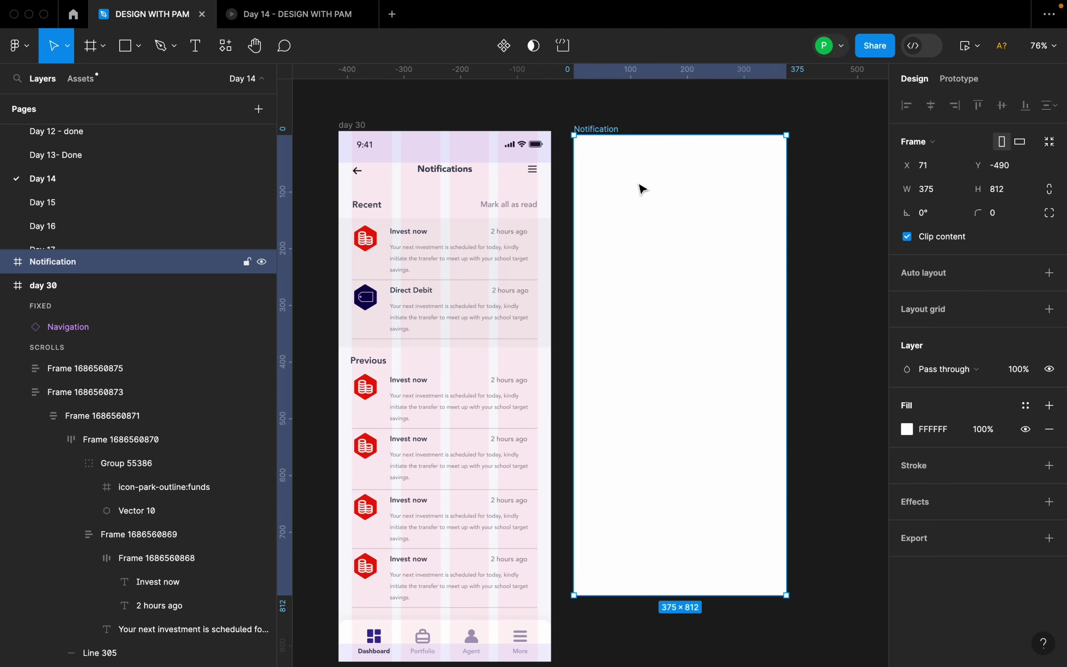
Copy the 9:41 Navigation / Default - Icons status bar from day 30 into Notification
scroll(641, 188, "down", 1)
left_click(510, 140)
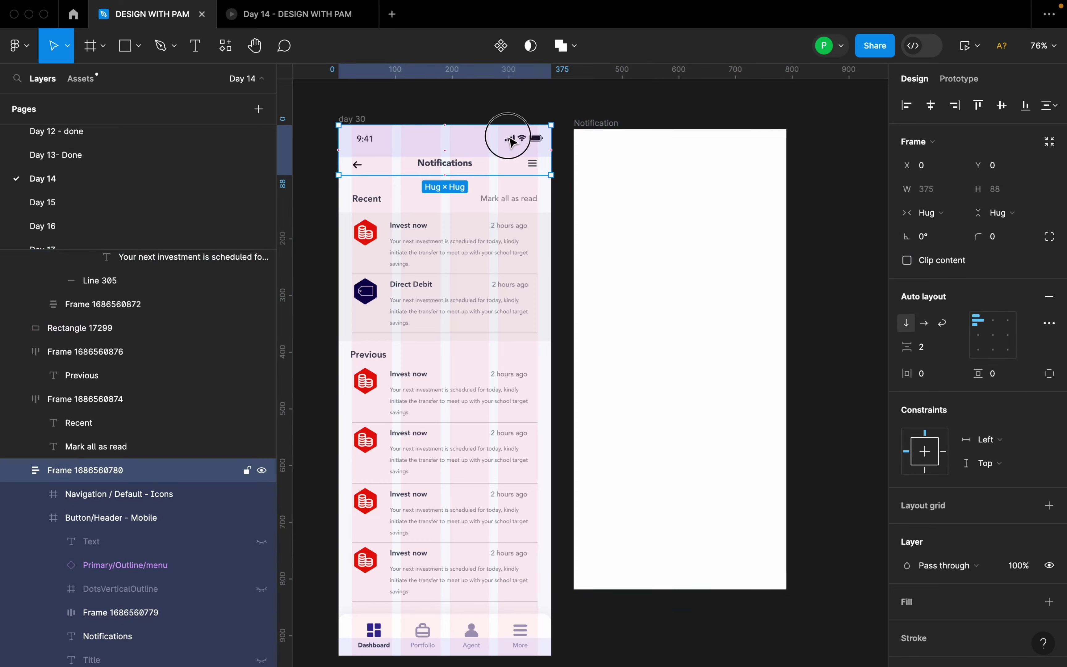
left_click(510, 139)
key("ctrl+c")
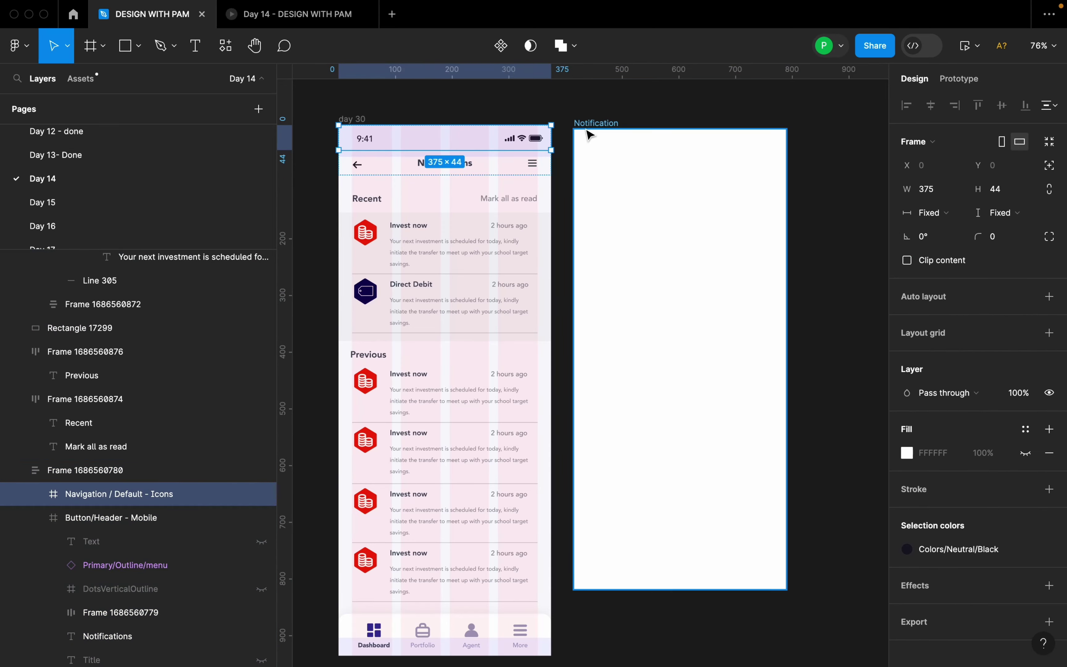
left_click(591, 123)
key("ctrl+v")
Check that the pasted status bar sits across the top of the Notification frame
left_click(812, 162)
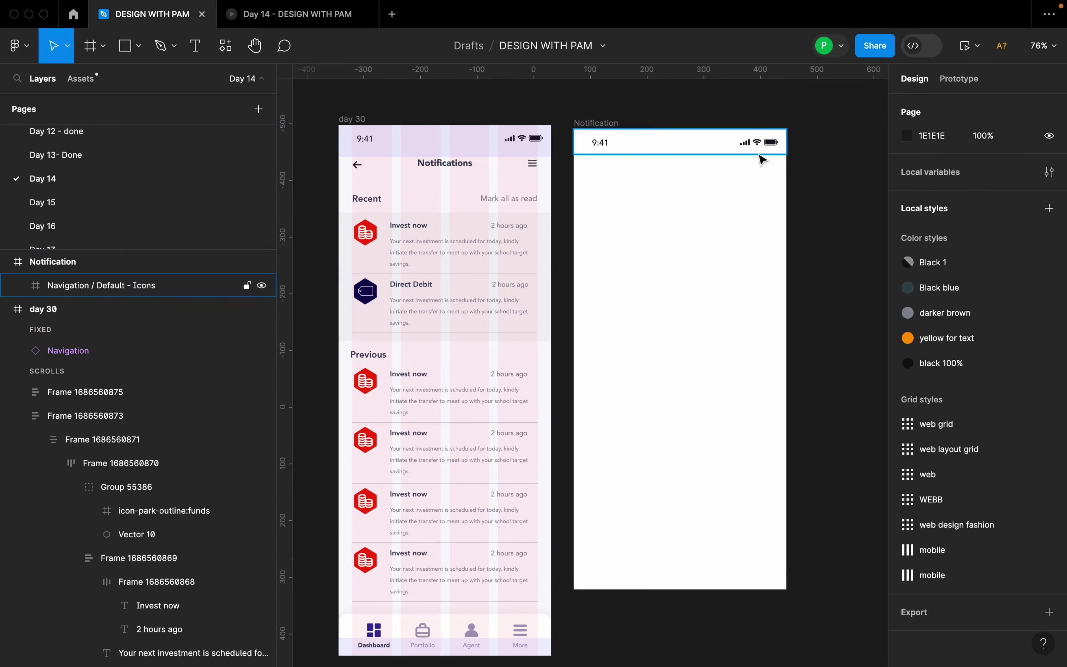
scroll(674, 148, "up", 2, "ctrl")
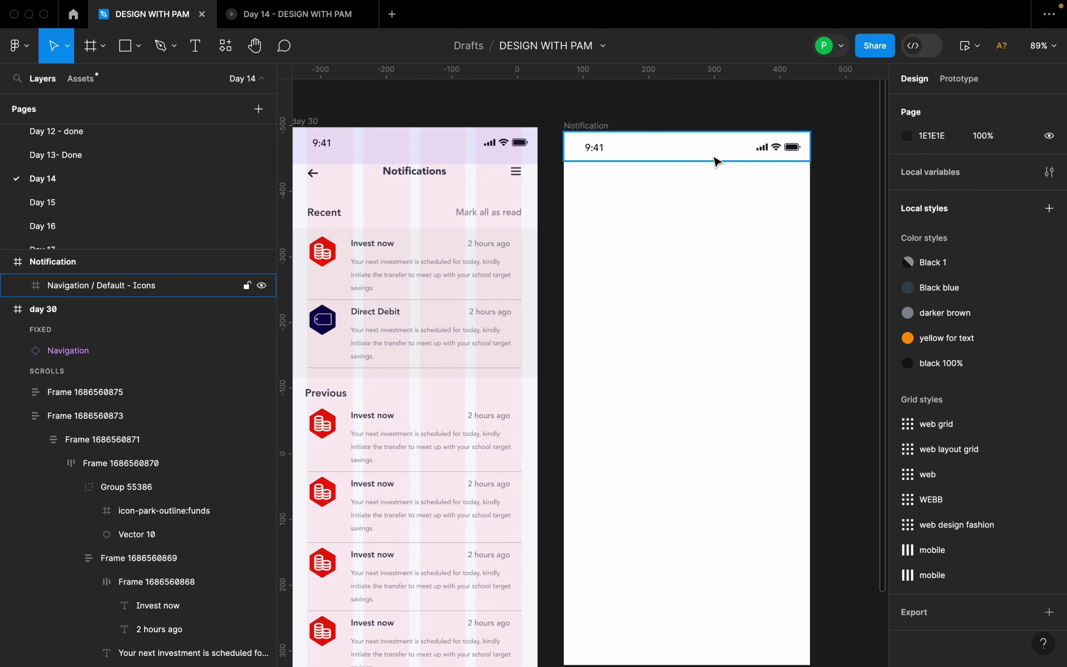
scroll(750, 150, "up", 2, "ctrl")
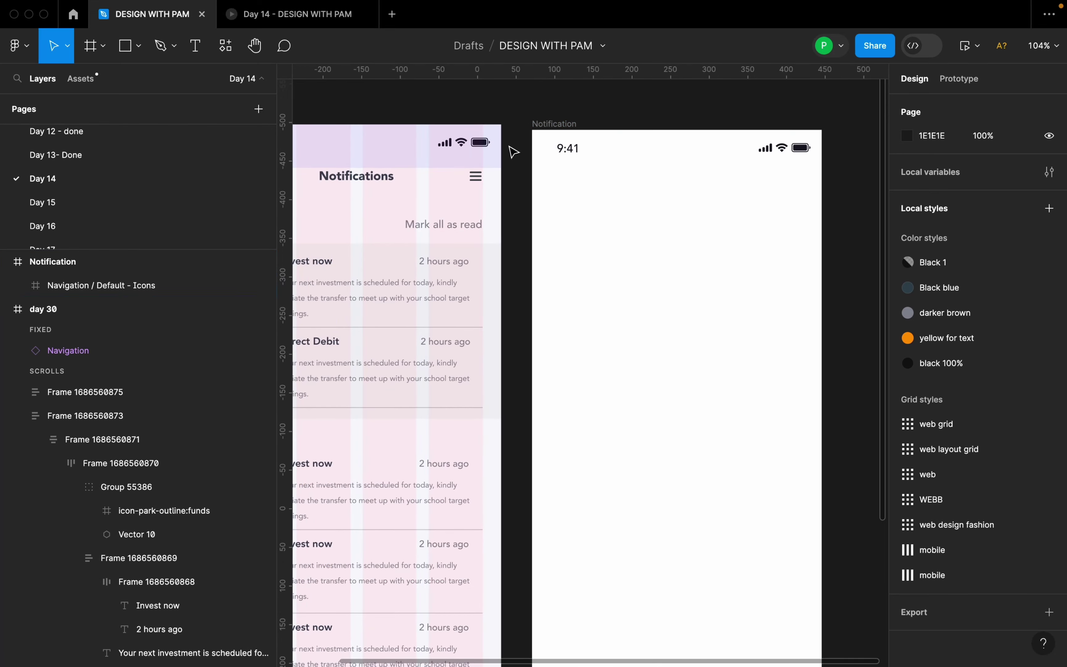
left_click(581, 137)
scroll(667, 167, "down", 1)
scroll(667, 167, "down", 3, "ctrl")
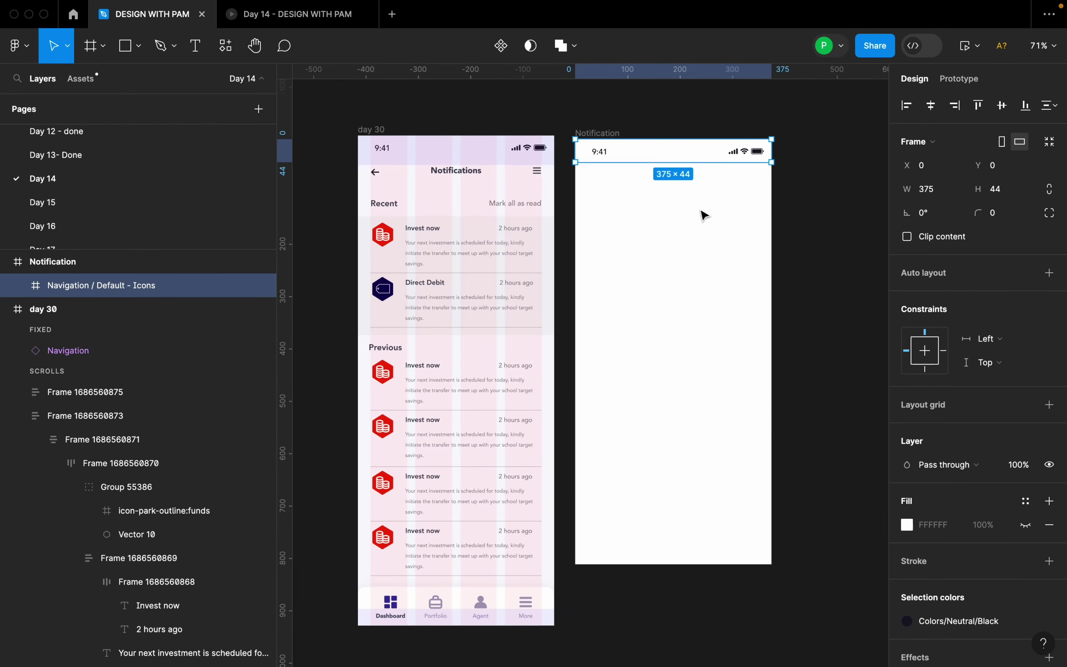
left_click(692, 208)
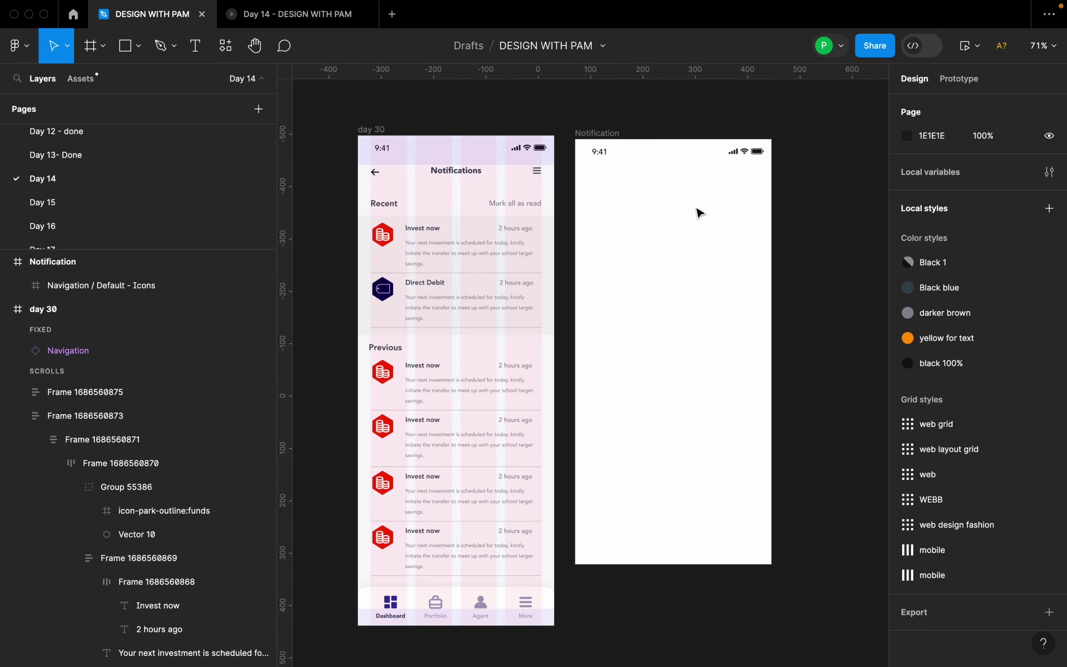
scroll(690, 201, "up", 2)
Move the Notifications header into Notification, delete it, then undo to restore it in day 30
left_click(436, 175)
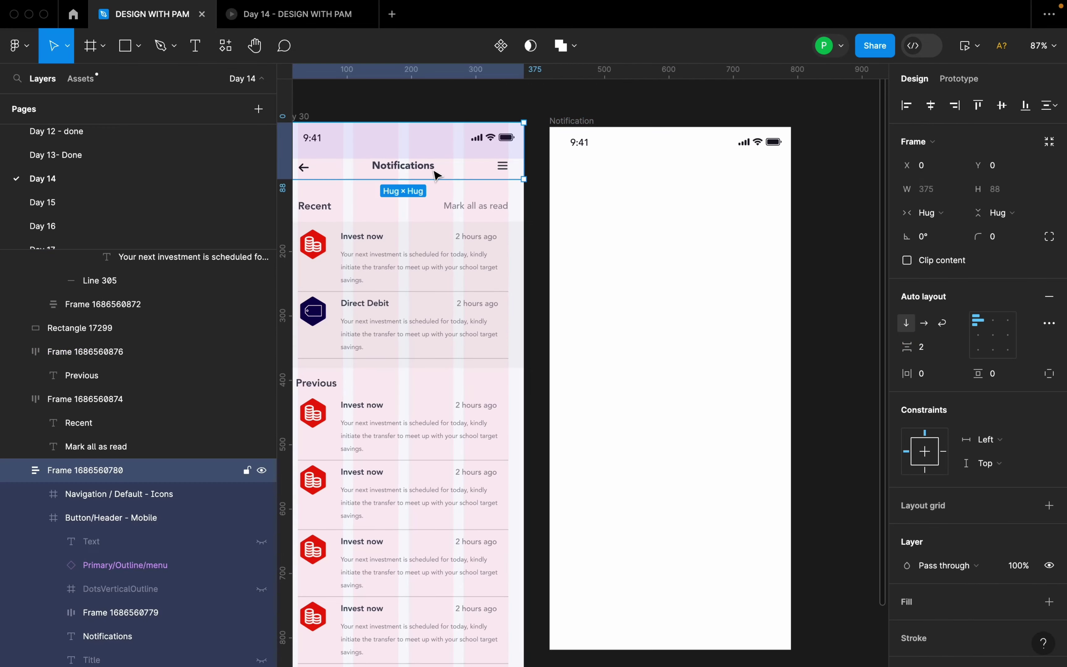
left_click_drag(430, 170, 693, 148)
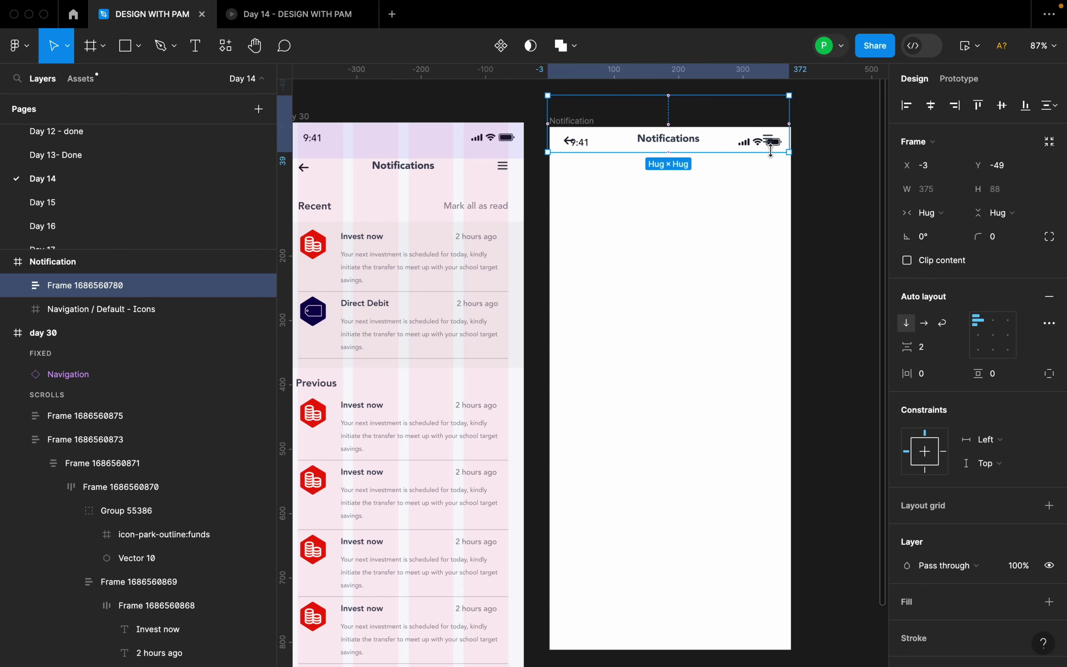
key("Delete")
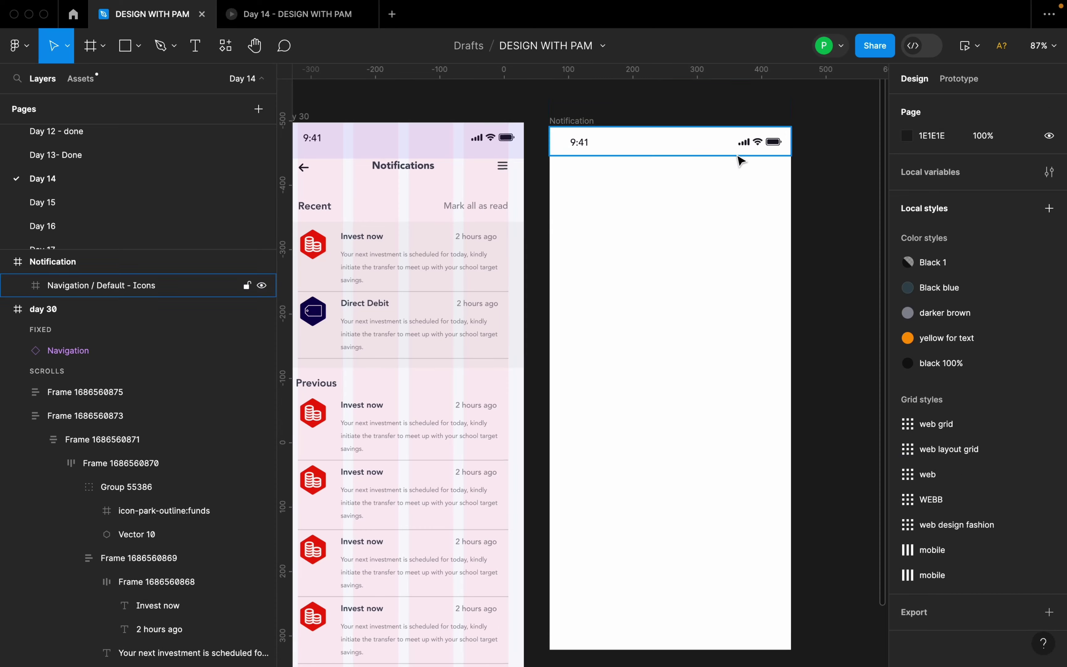
left_click(693, 214)
scroll(728, 227, "down", 1)
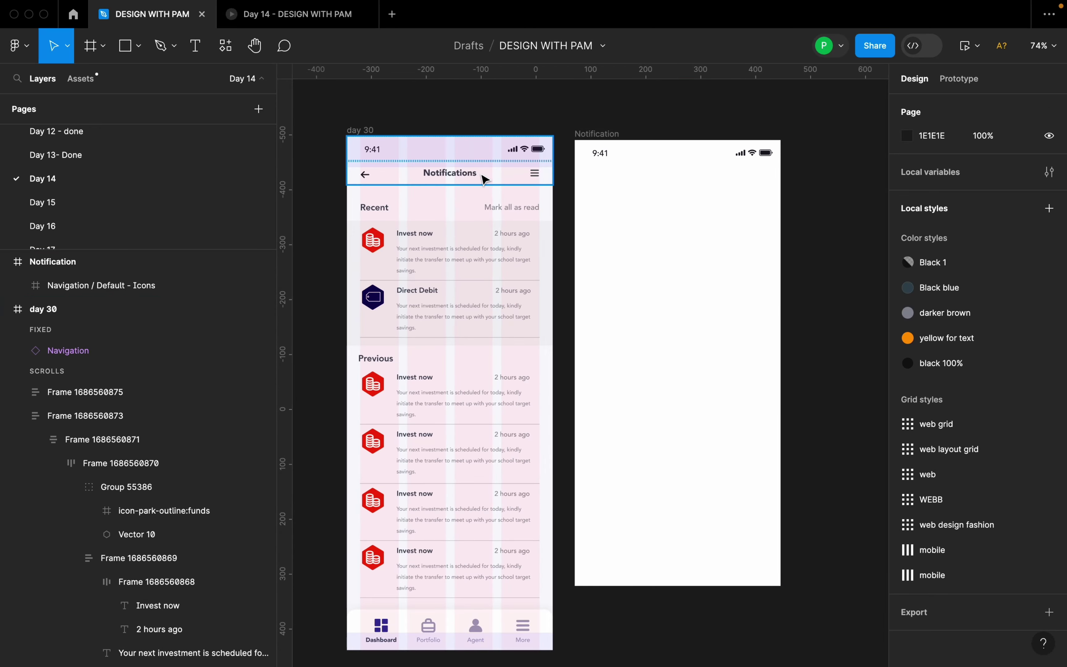
key("super+z")
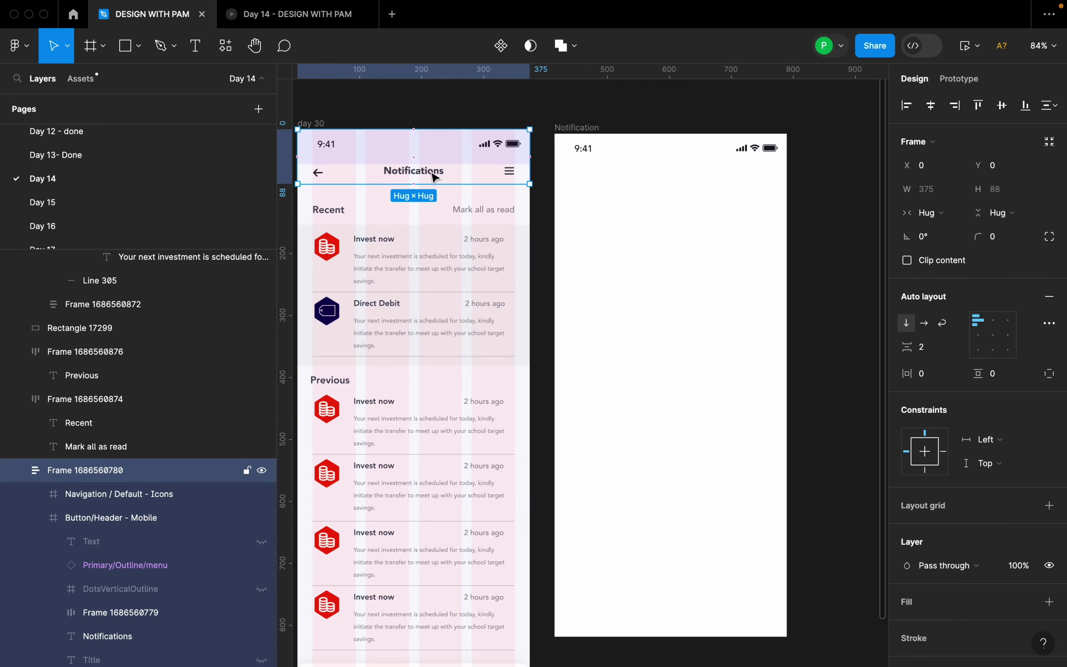
left_click(448, 176)
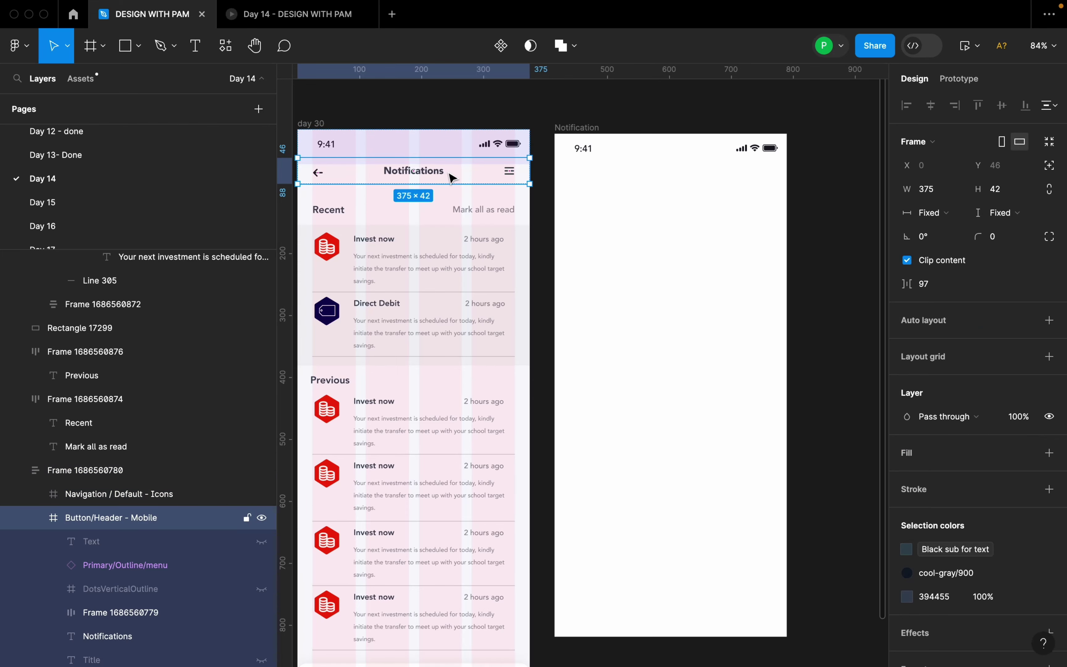
left_click(646, 189)
scroll(646, 189, "up", 1)
Draw a 42-high navigation bar frame below the Notification status bar
left_click(104, 46)
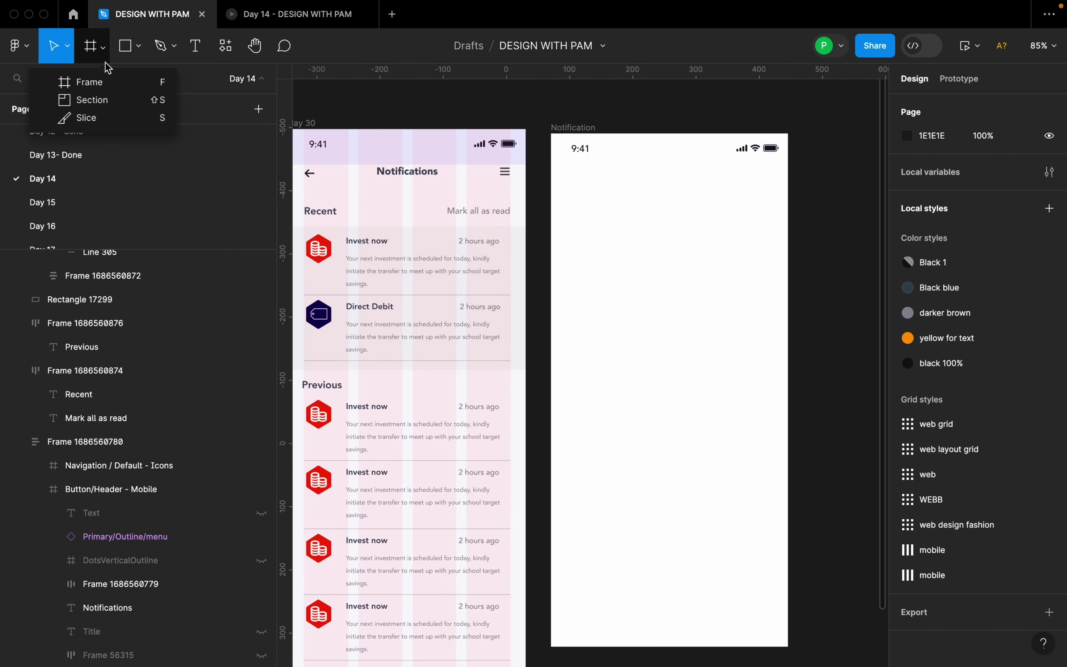
left_click(88, 82)
left_click_drag(551, 160, 788, 193)
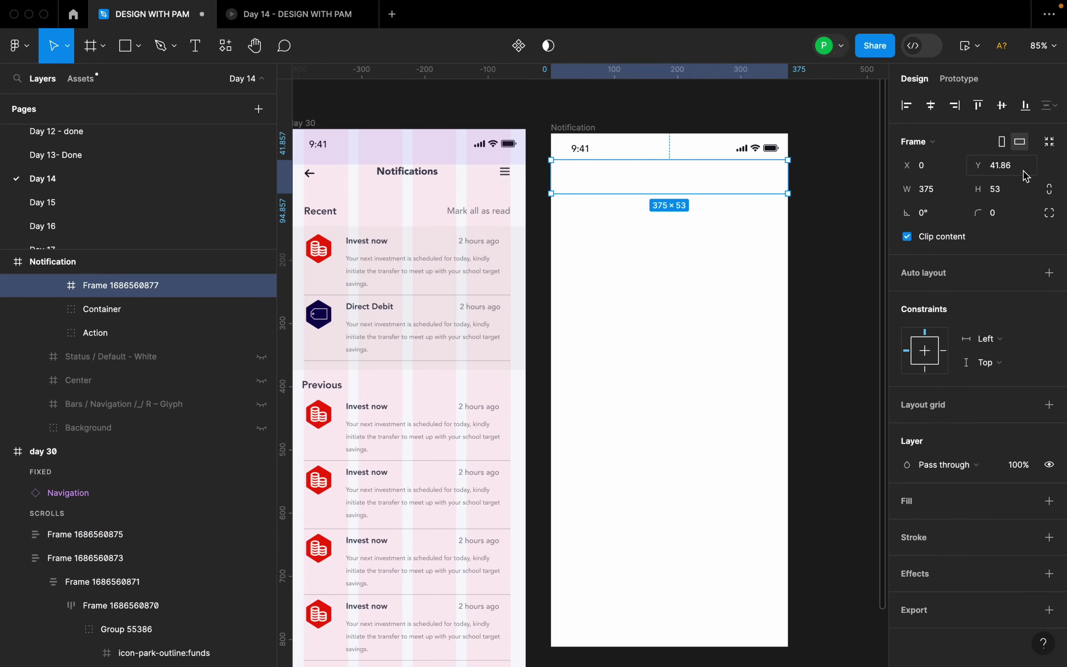
left_click(1011, 197)
type("42")
key("Return")
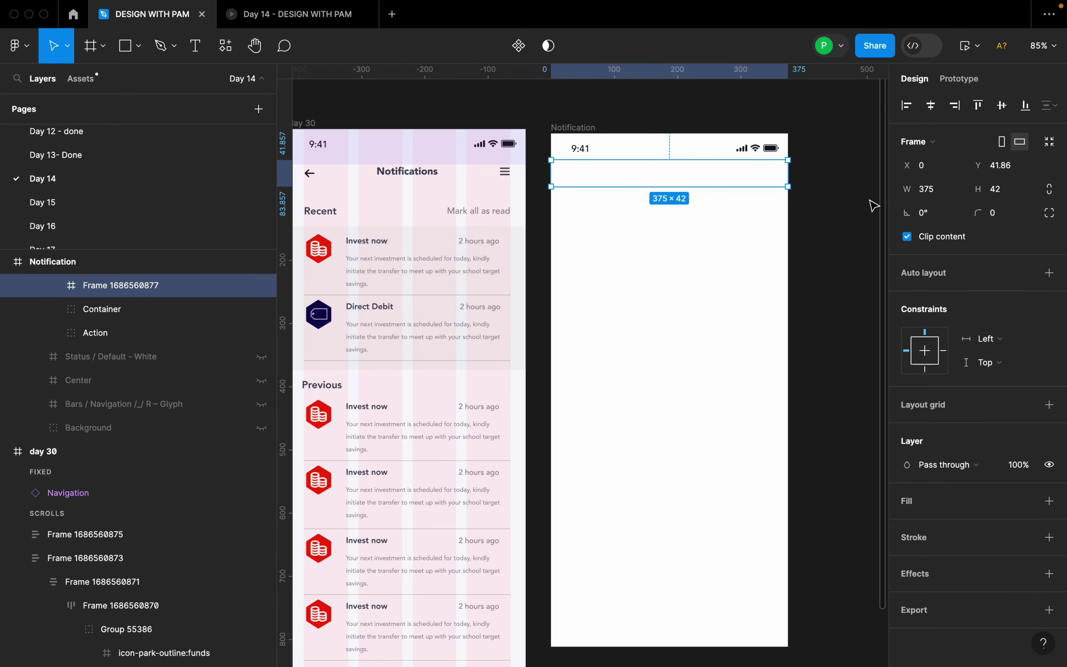
scroll(837, 195, "up", 2)
scroll(825, 208, "down", 3)
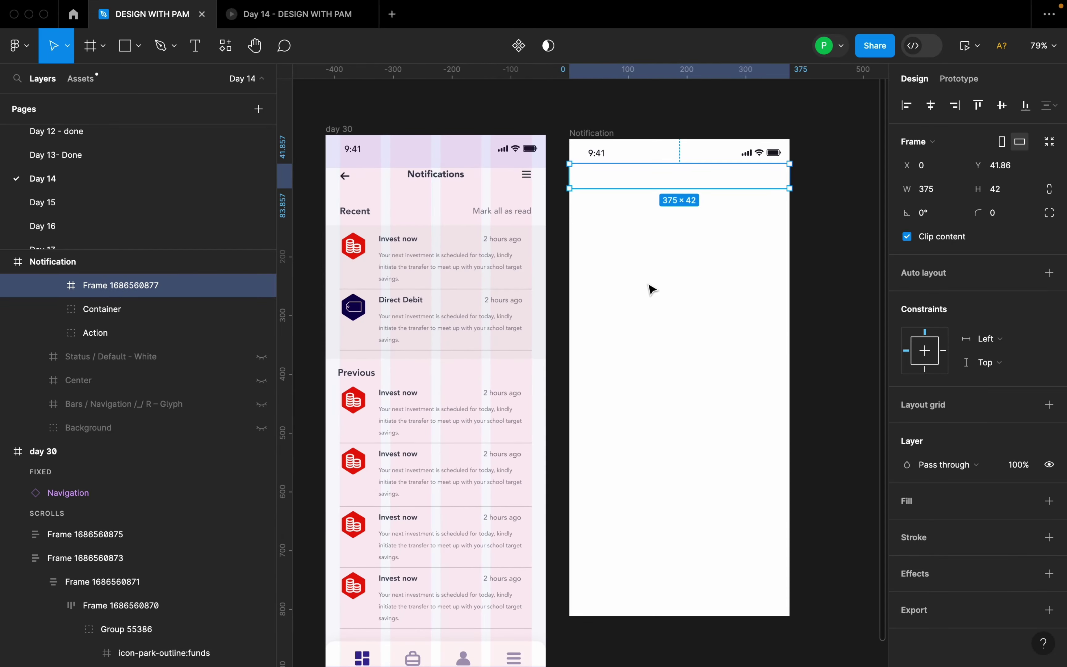
Add a 'Notification' title text and move it into the navigation bar
key("t")
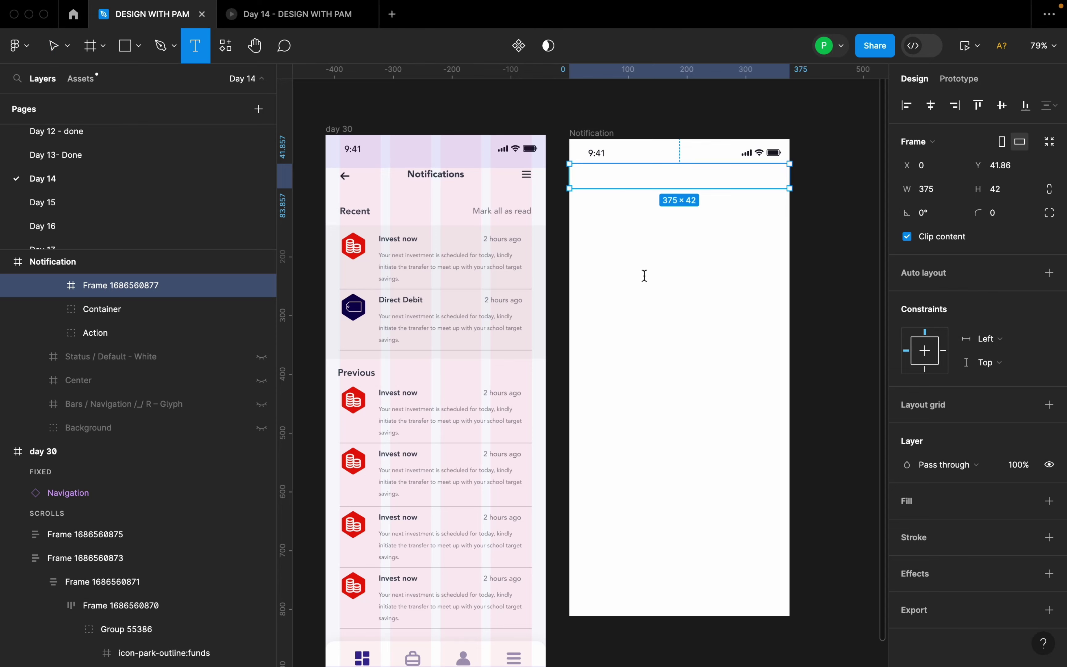
left_click(641, 274)
type("Notific")
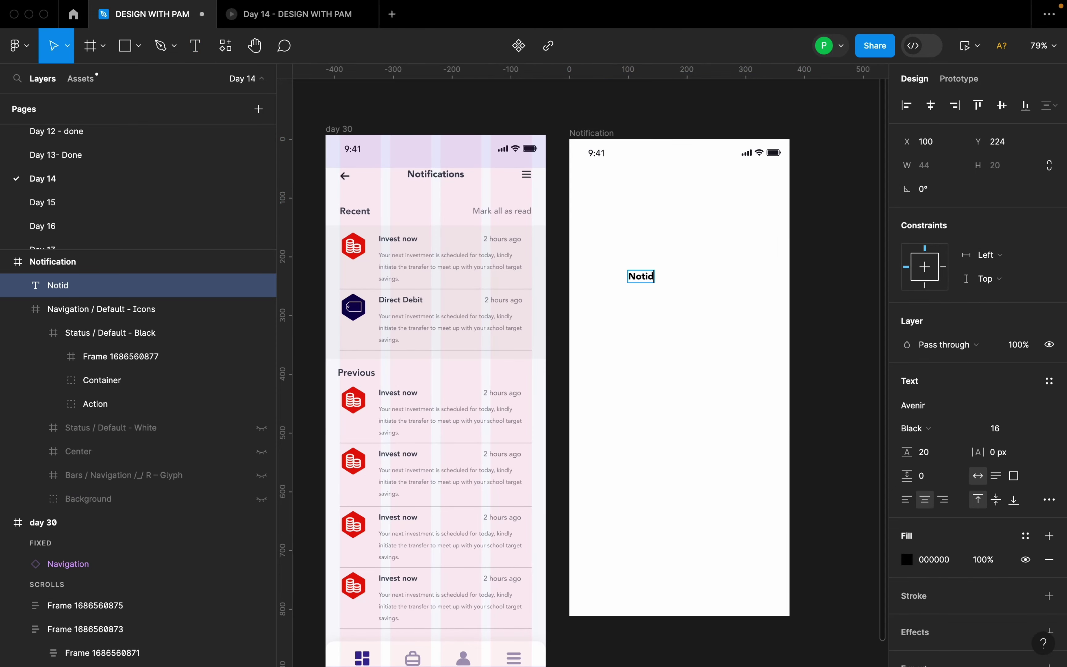
type("ation")
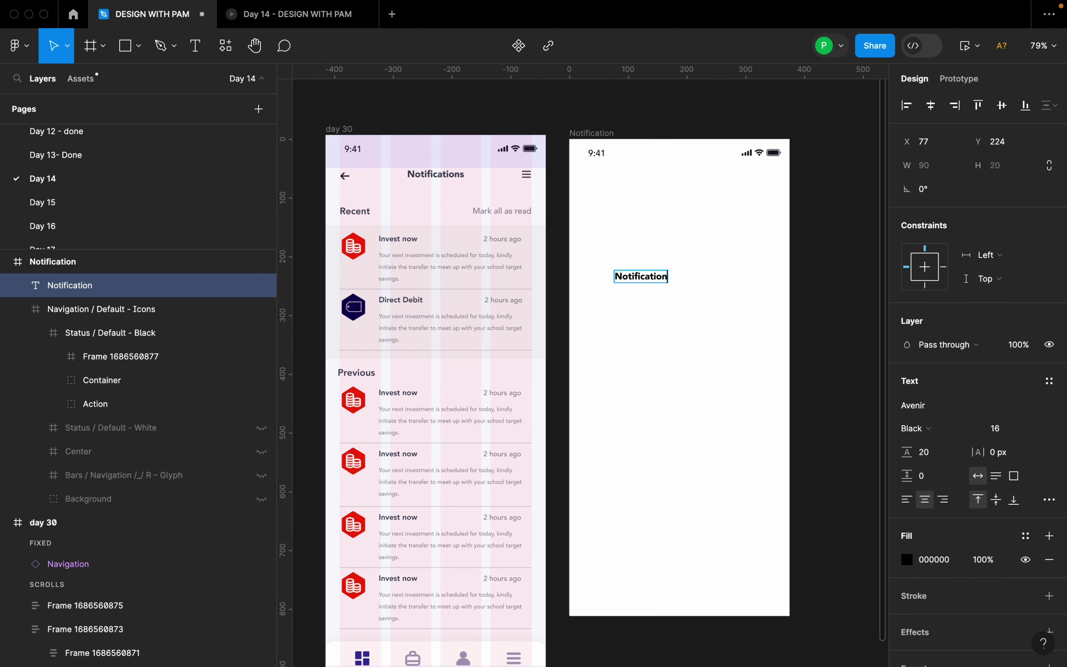
key("Escape")
left_click_drag(660, 281, 696, 183)
left_click(702, 265)
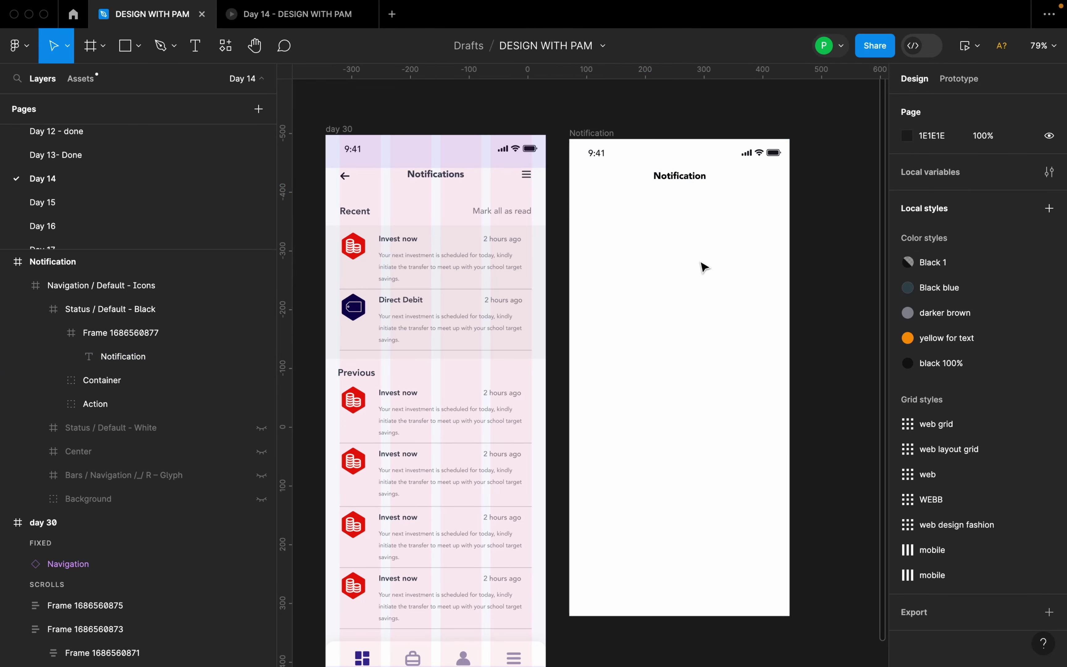
Insert a Heroicons menu icon to the right of the Notification title
right_click(674, 264)
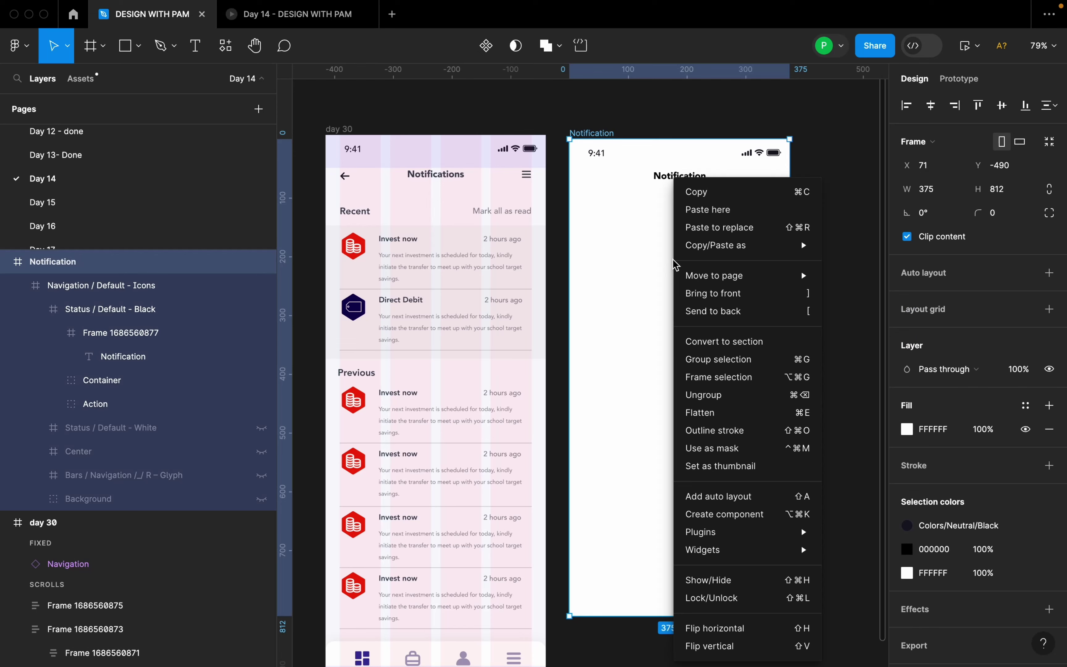
mouse_move(724, 535)
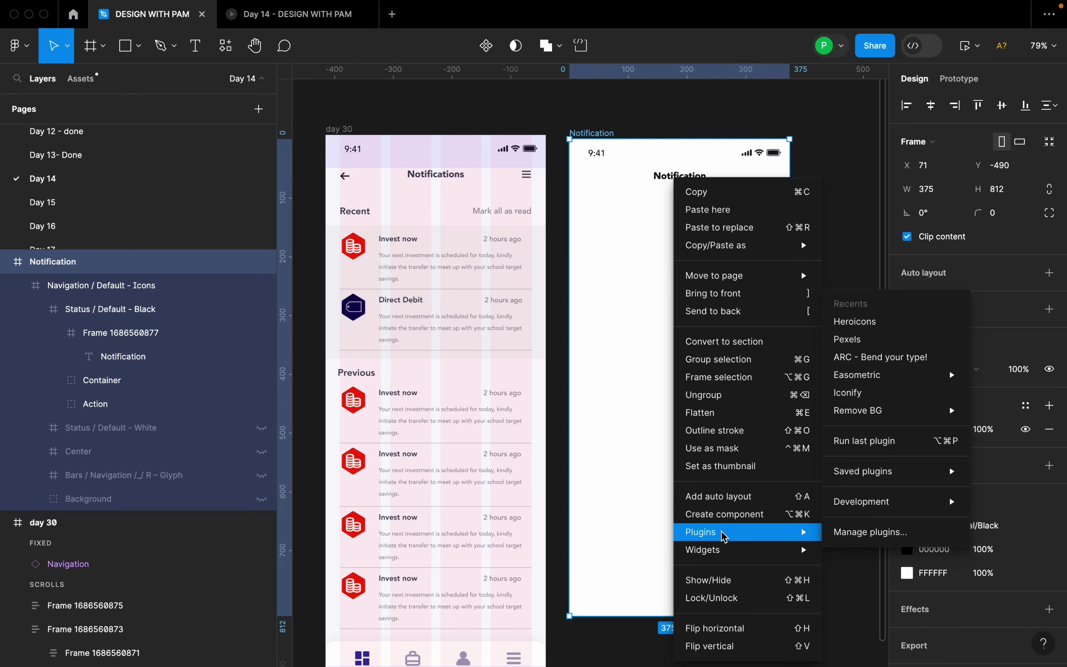
left_click(878, 331)
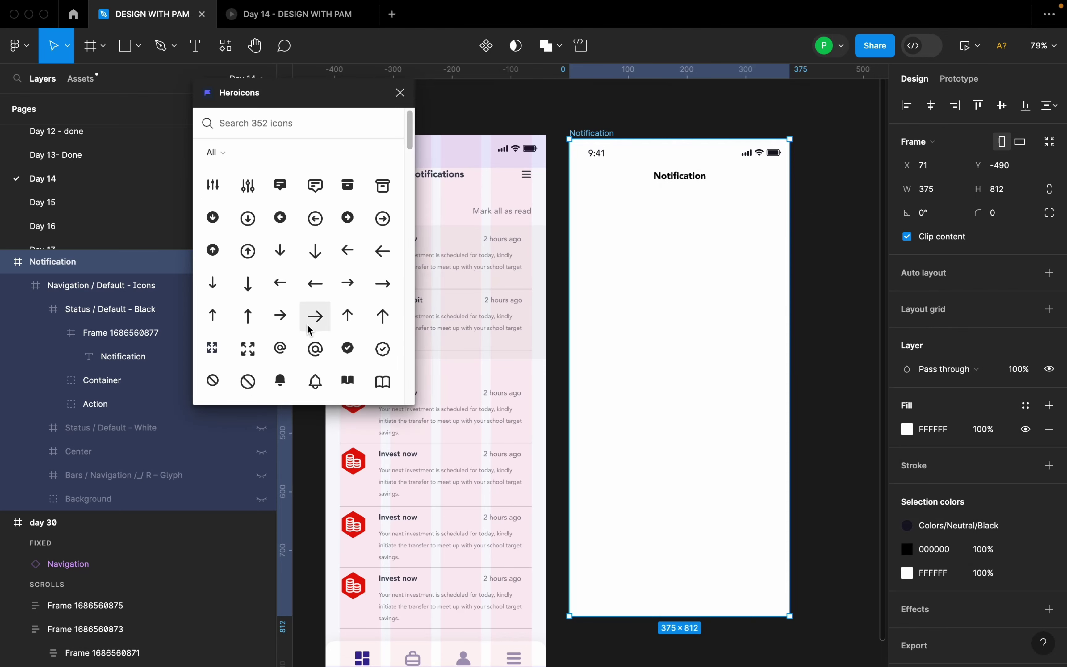
scroll(308, 330, "down", 5)
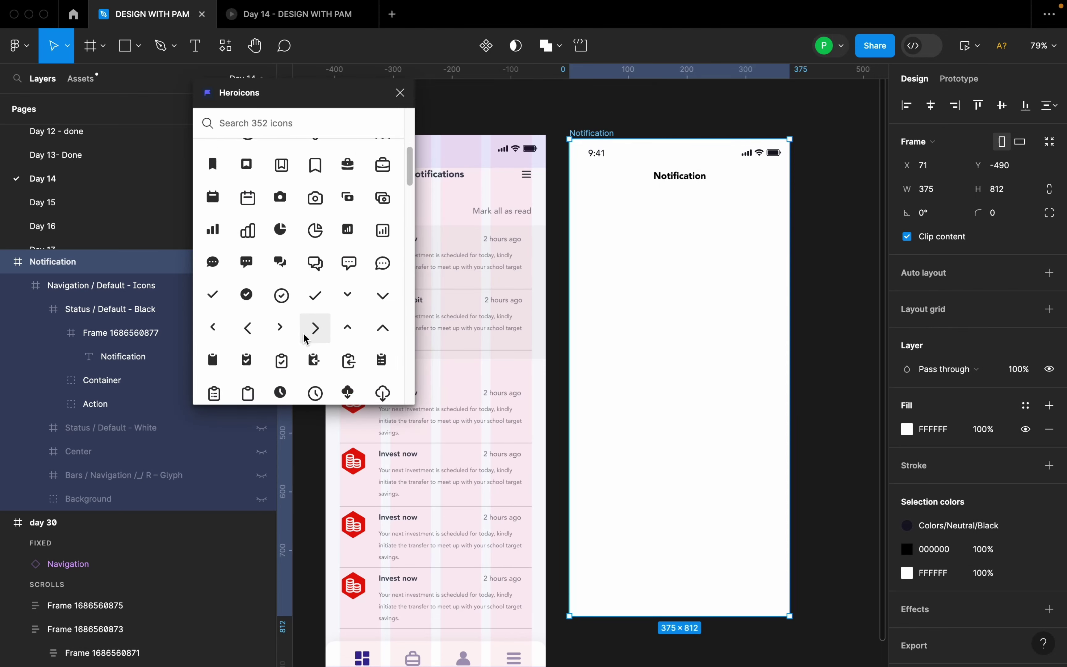
scroll(305, 339, "down", 10)
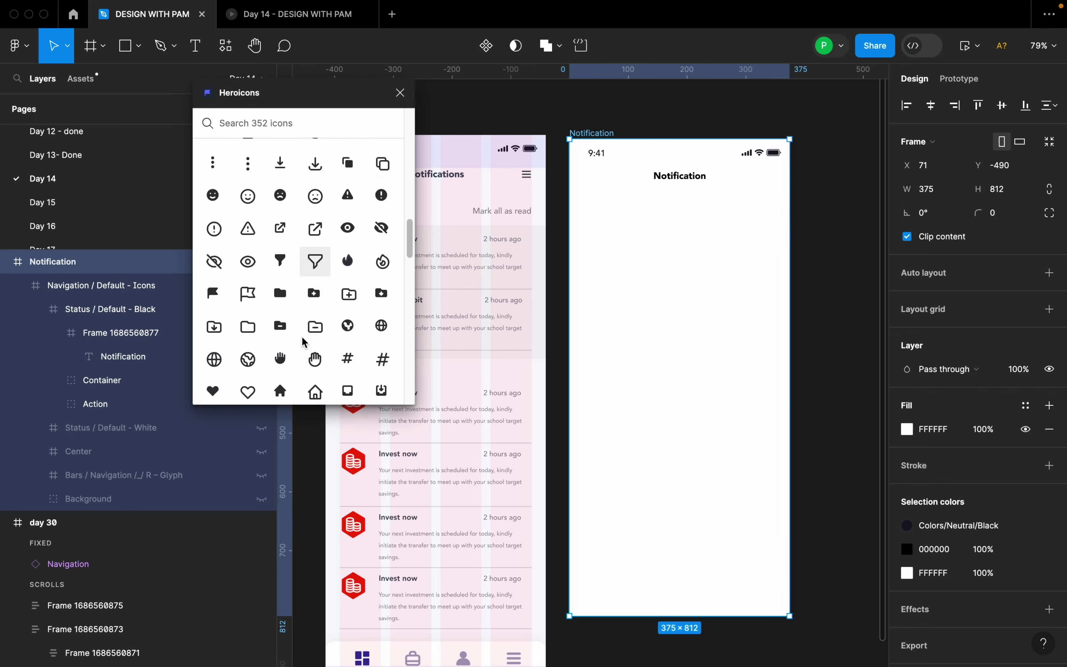
scroll(303, 338, "down", 5)
left_click_drag(281, 268, 769, 184)
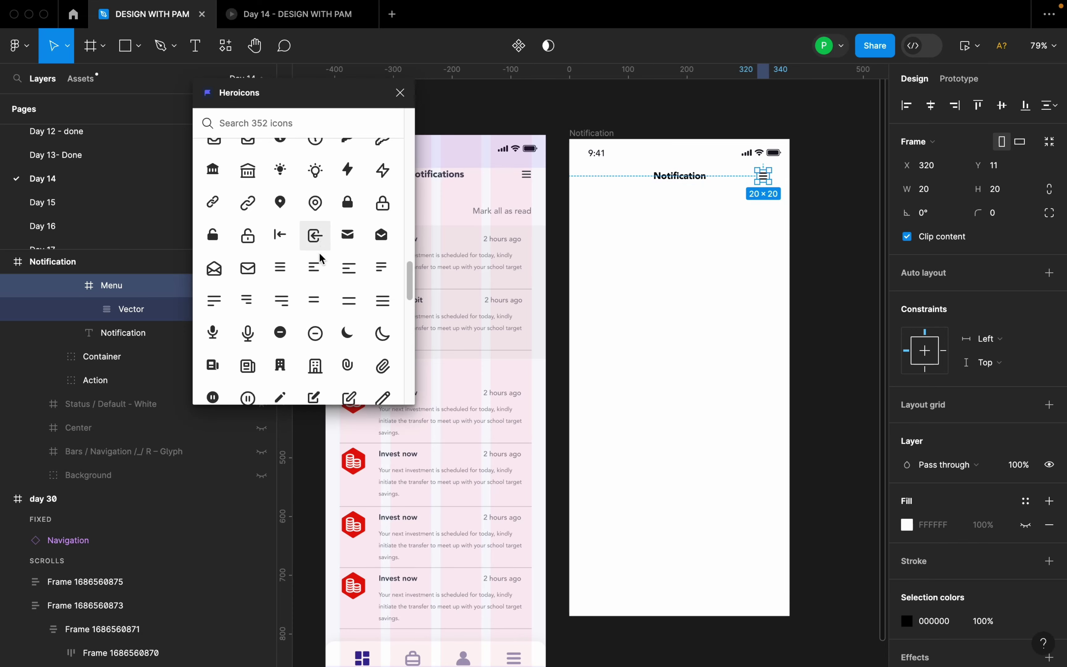
Place the ArrowNarrowLeft back arrow left of the title and close Heroicons
scroll(315, 247, "up", 5)
scroll(317, 265, "up", 10)
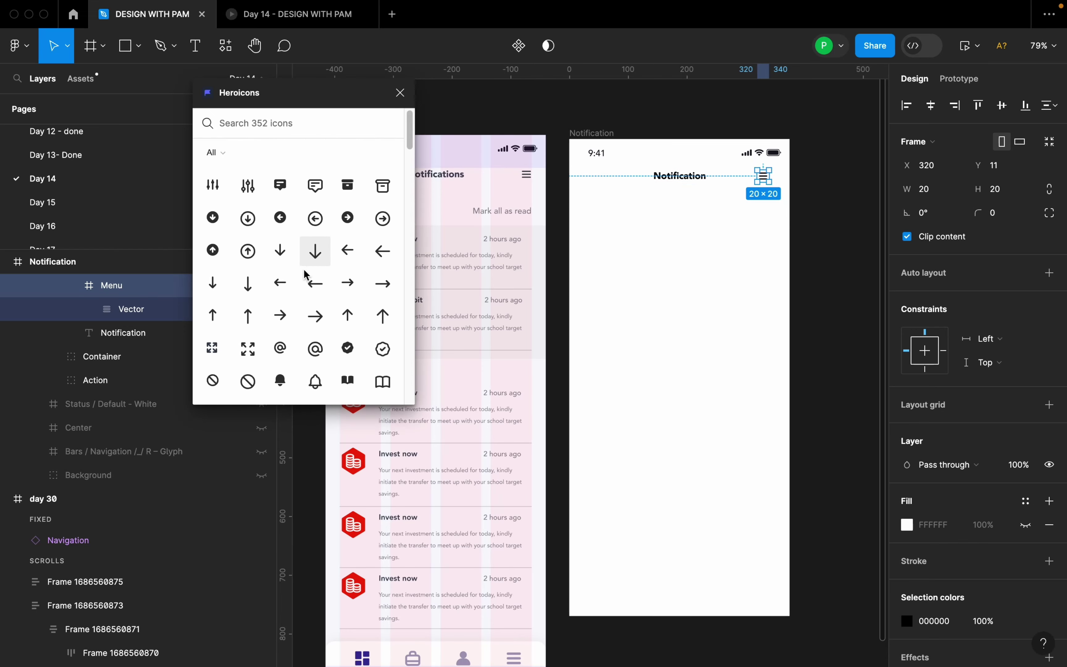
left_click(281, 283)
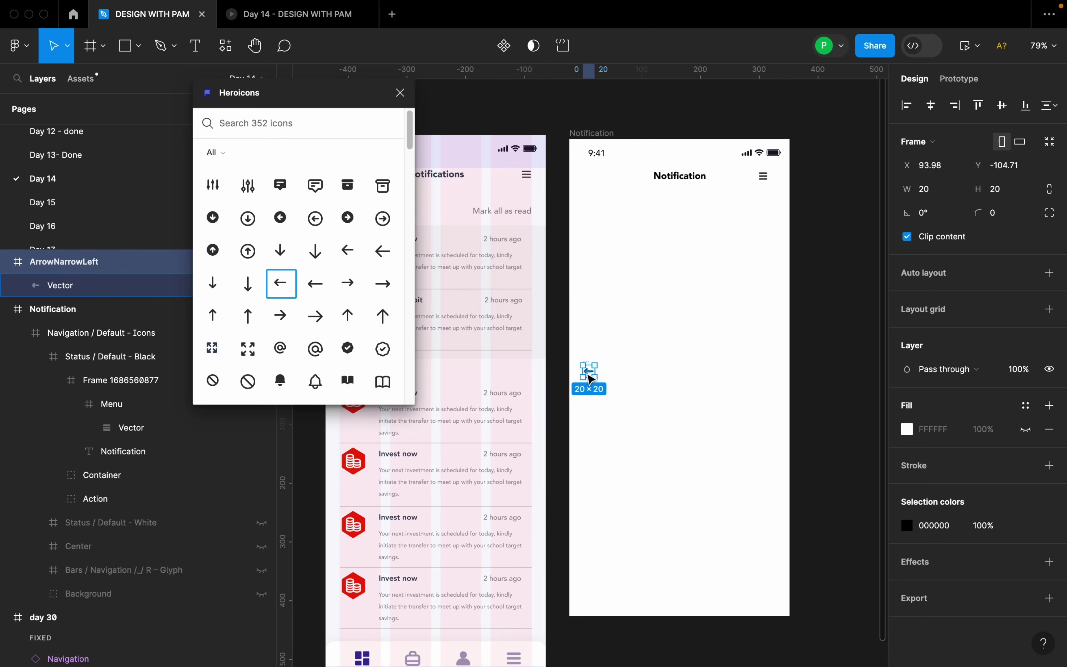
left_click_drag(576, 374, 594, 183)
left_click(400, 93)
left_click(688, 244)
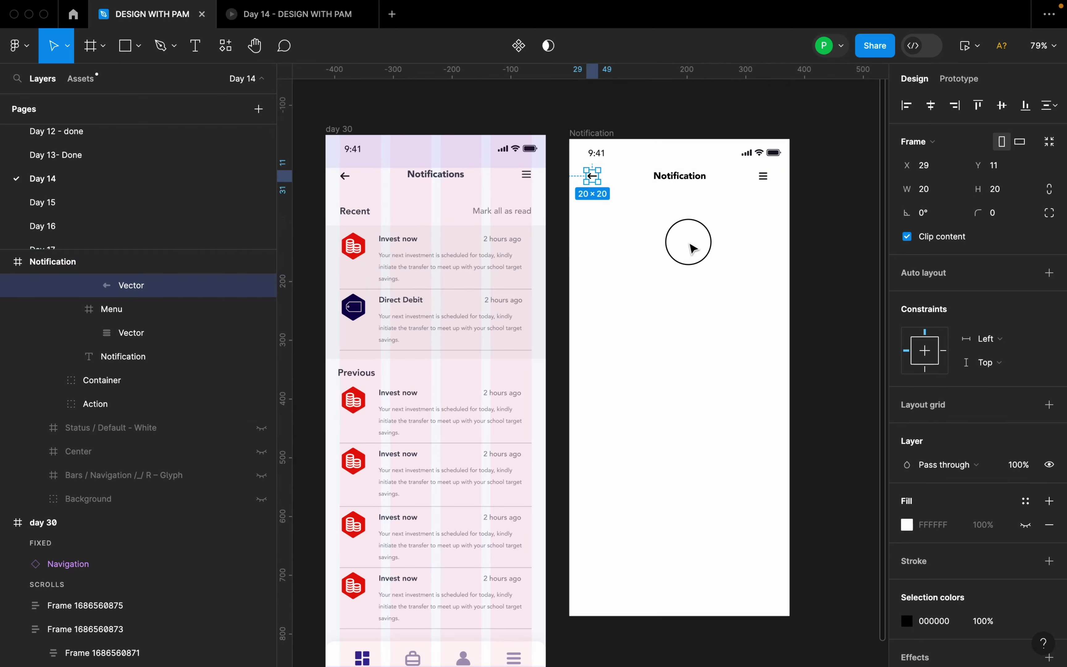
left_click(758, 181)
double_click(762, 176)
Apply the saved mobile layout grid style to the Notification frame
key("Escape")
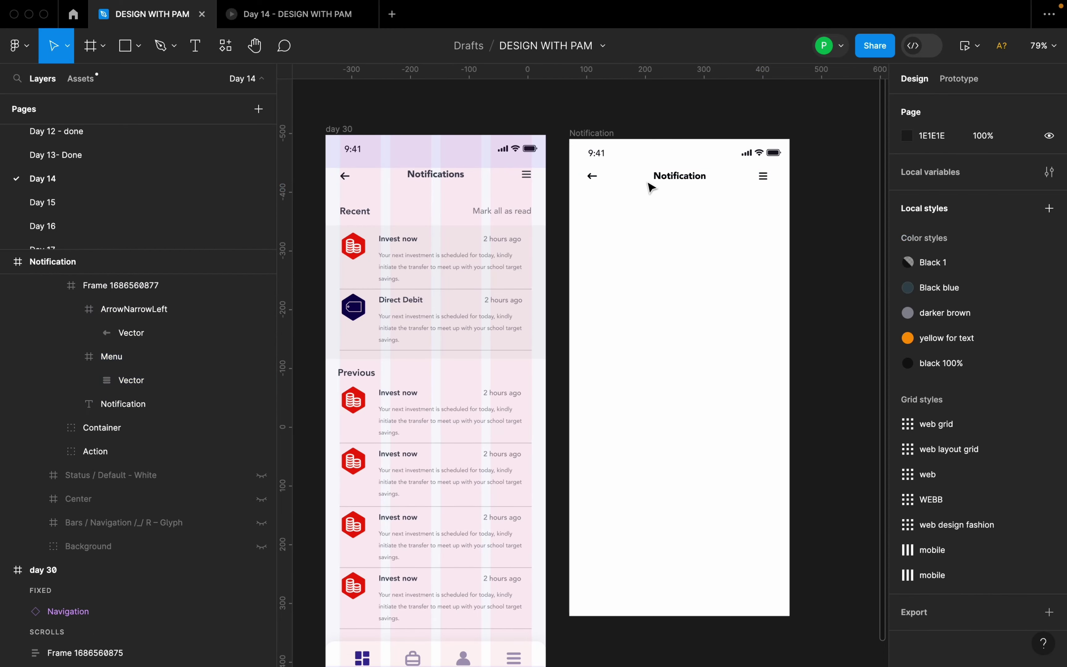
left_click(598, 134)
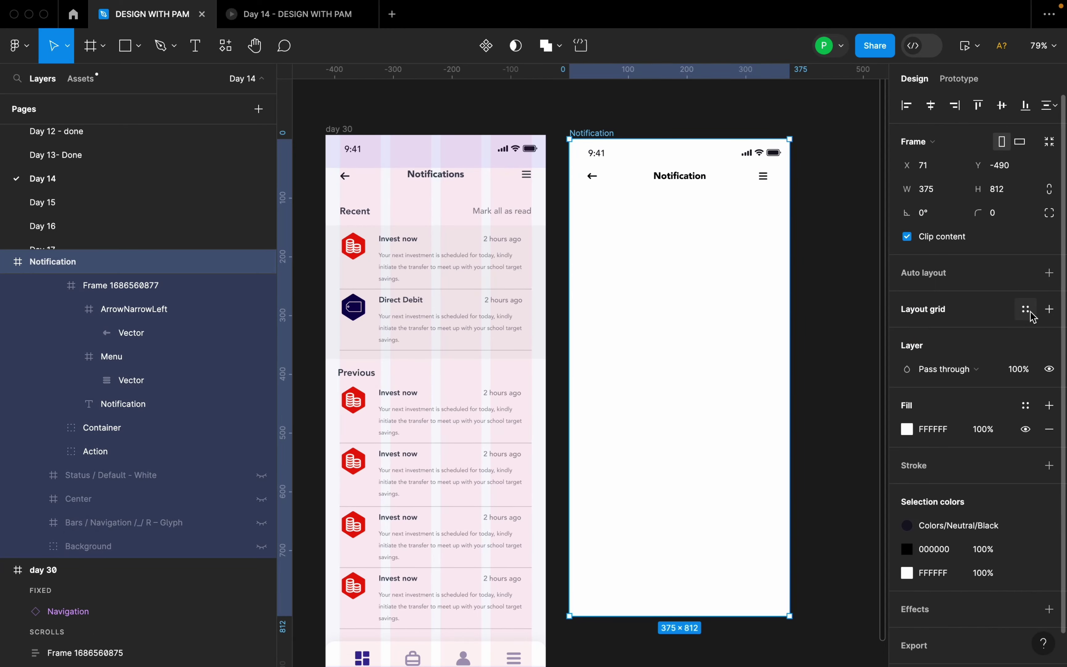
left_click(1026, 311)
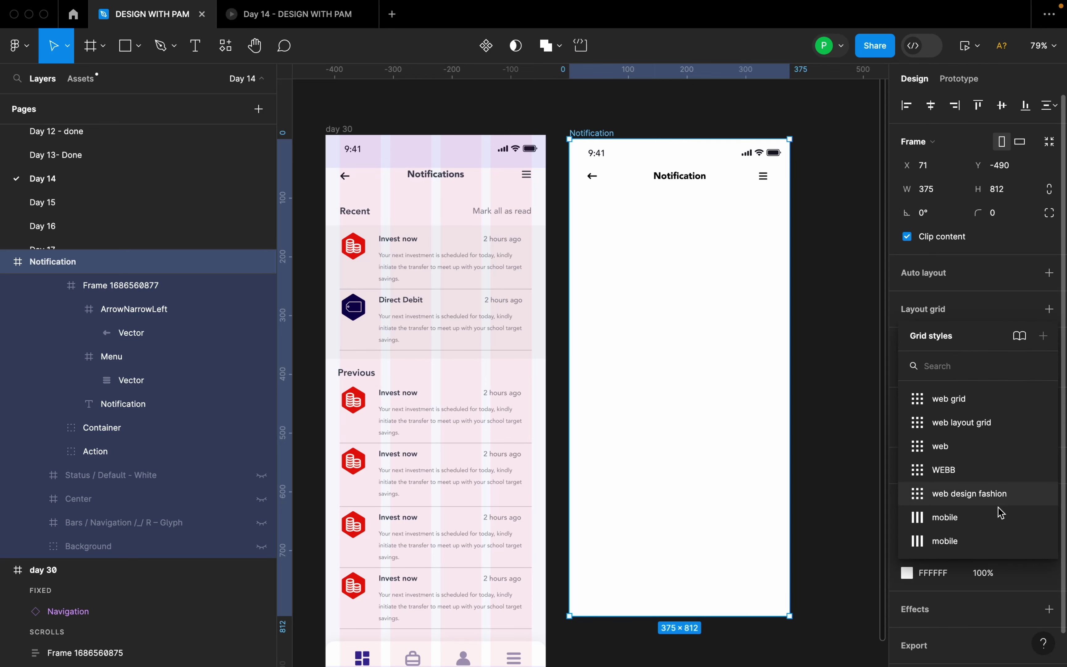
left_click(971, 538)
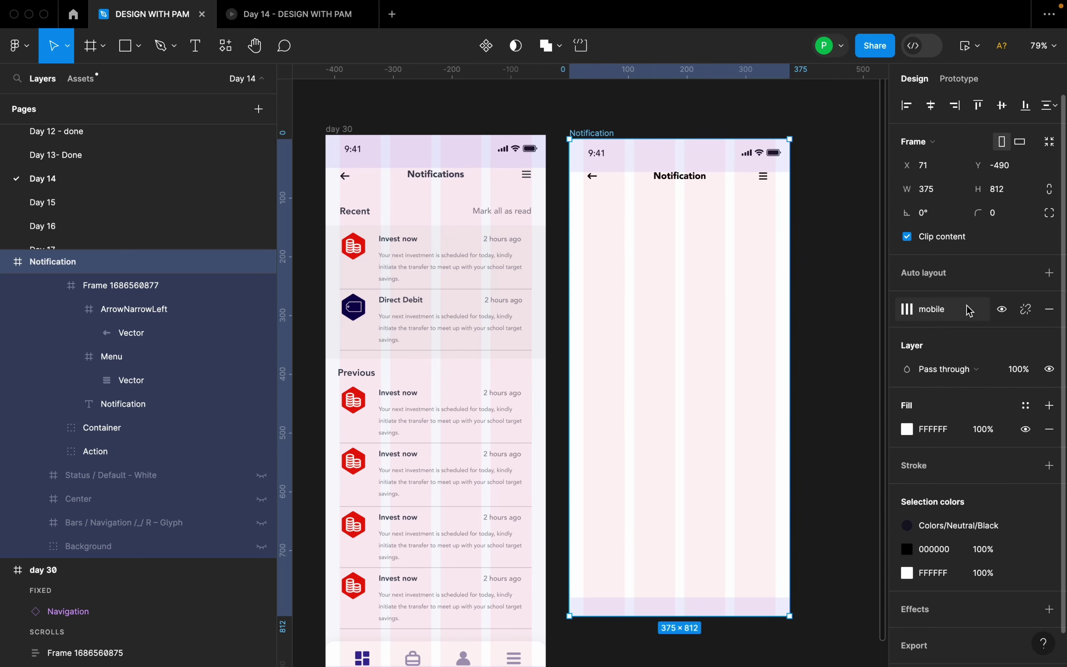
Add a 'Recent' text label below the header, under the back arrow
key("t")
scroll(618, 256, "up", 2)
left_click(613, 252)
type("Rece")
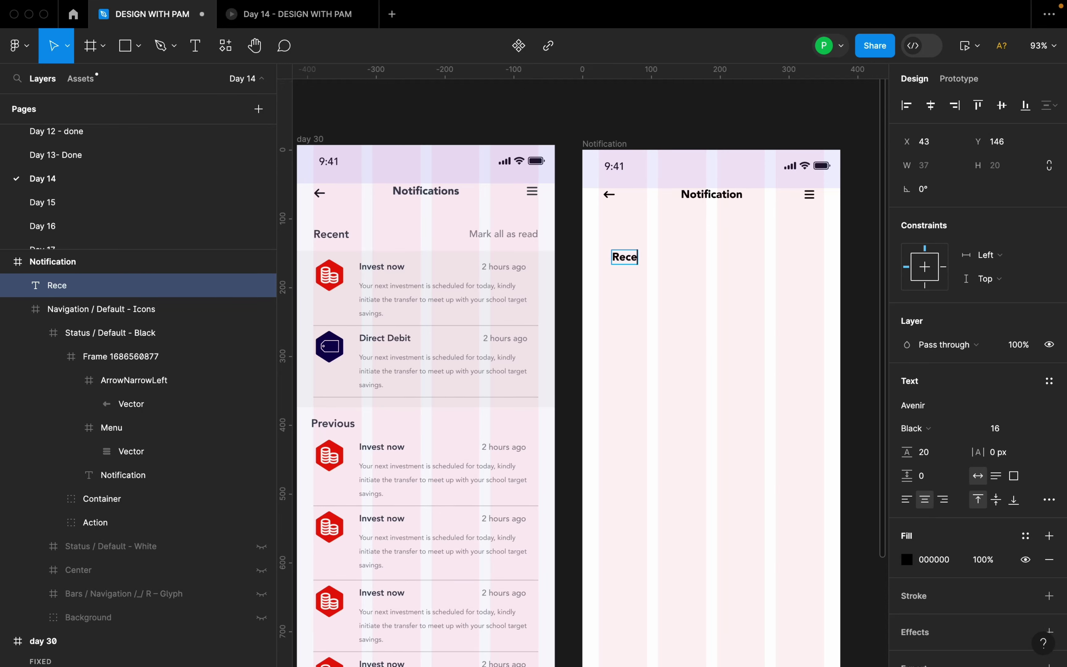
type("nt")
key("Escape")
left_click_drag(633, 267, 629, 255)
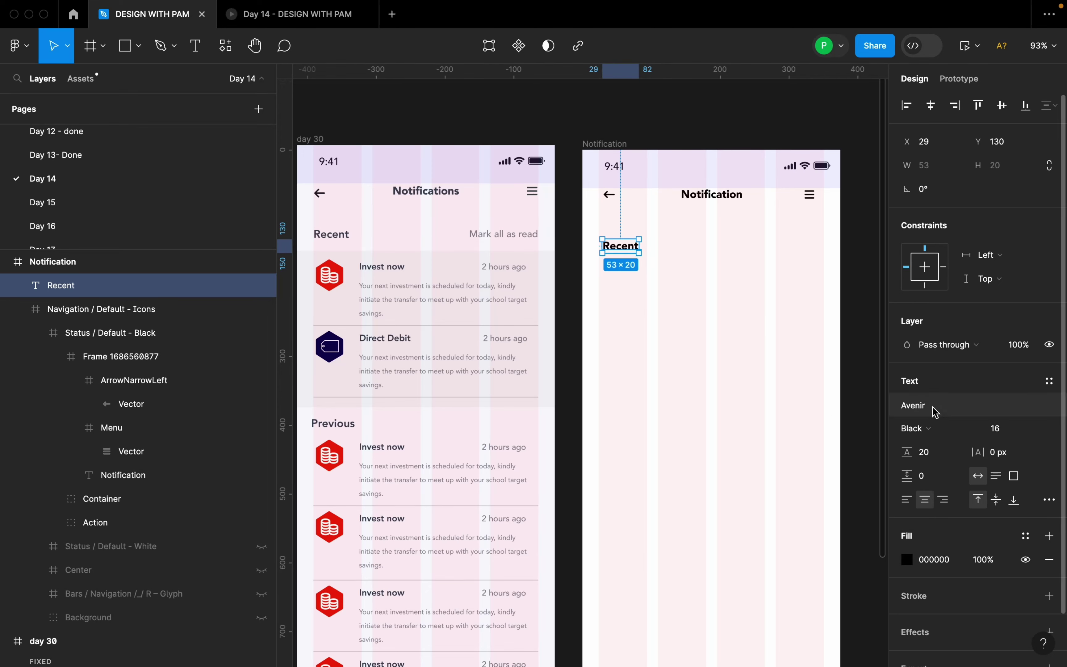
left_click(930, 429)
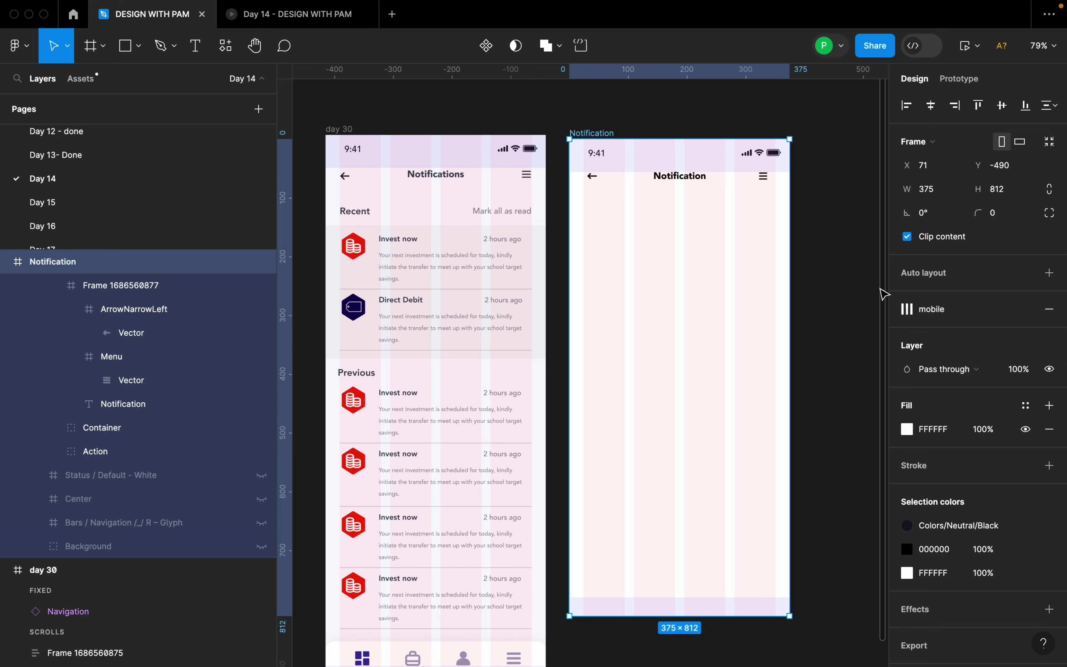
Detach the mobile grid to inspect its 32px, 56px and 4-column grids, then undo
left_click(1027, 310)
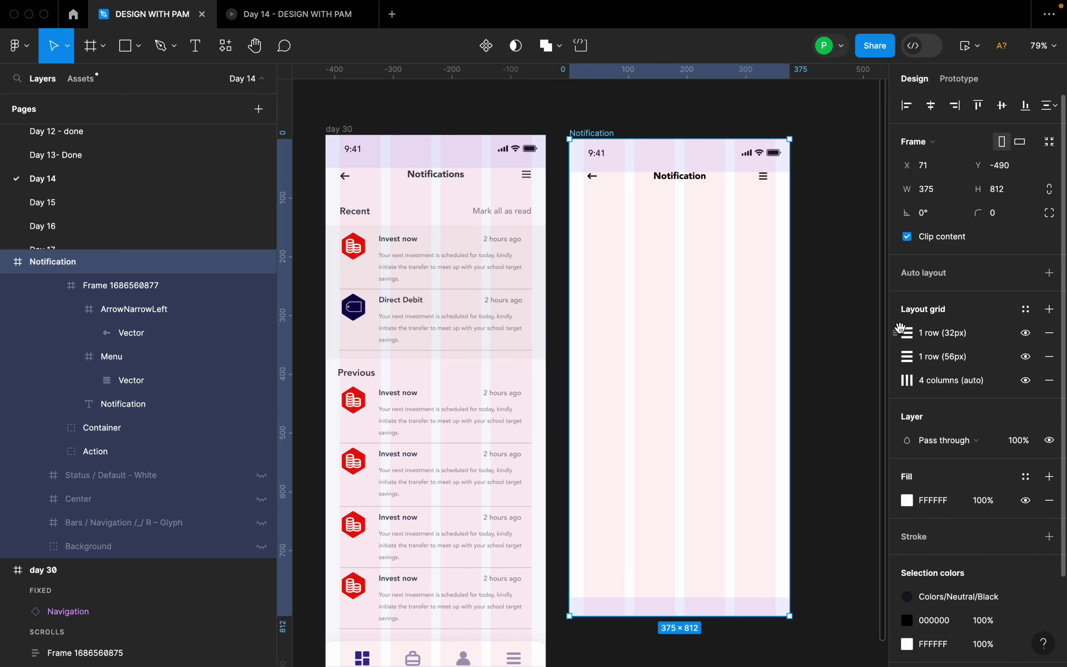
left_click(907, 336)
left_click(907, 358)
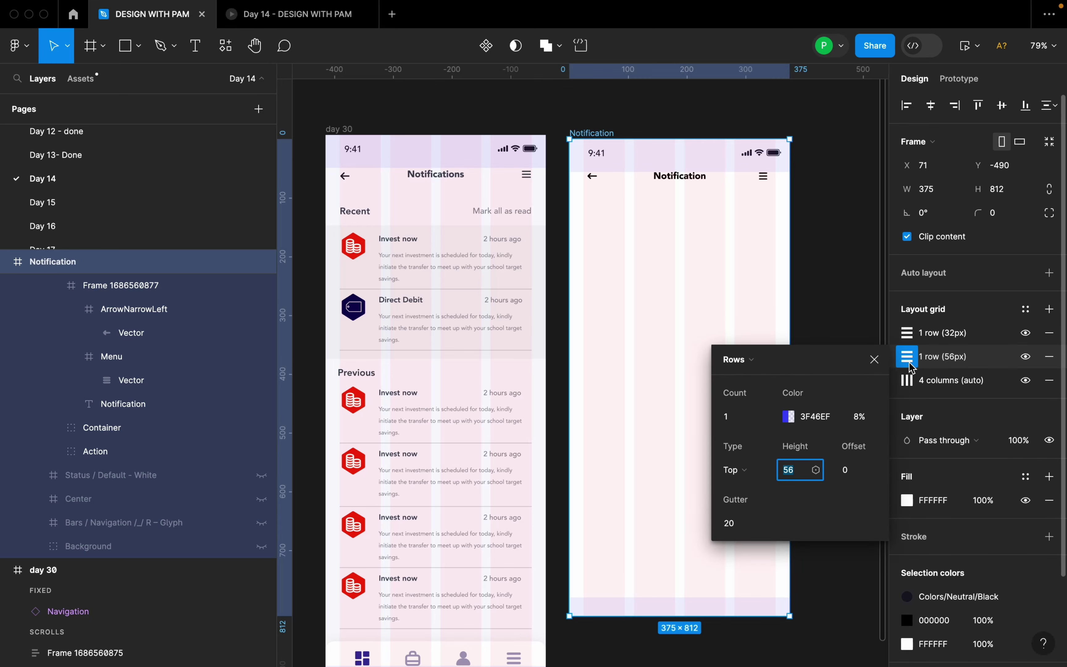
left_click(909, 381)
left_click(824, 299)
key("super+z")
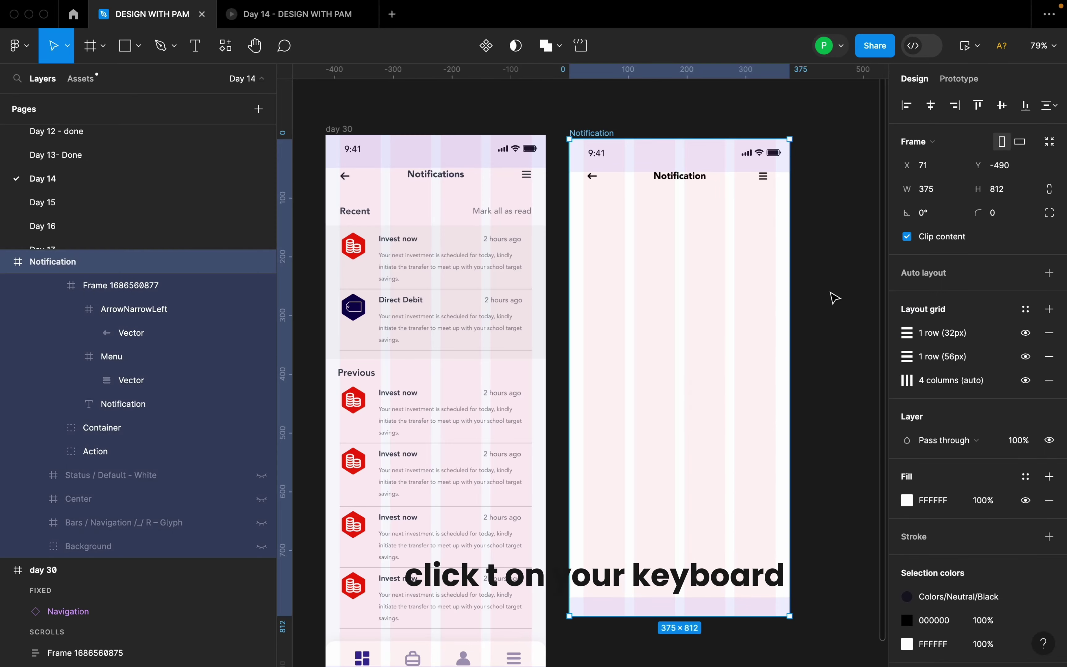
key("super+z")
Check the status bar and navigation bar placement, then paste the copied Recent text
left_click(725, 229)
left_click(707, 174)
scroll(708, 172, "up", 5)
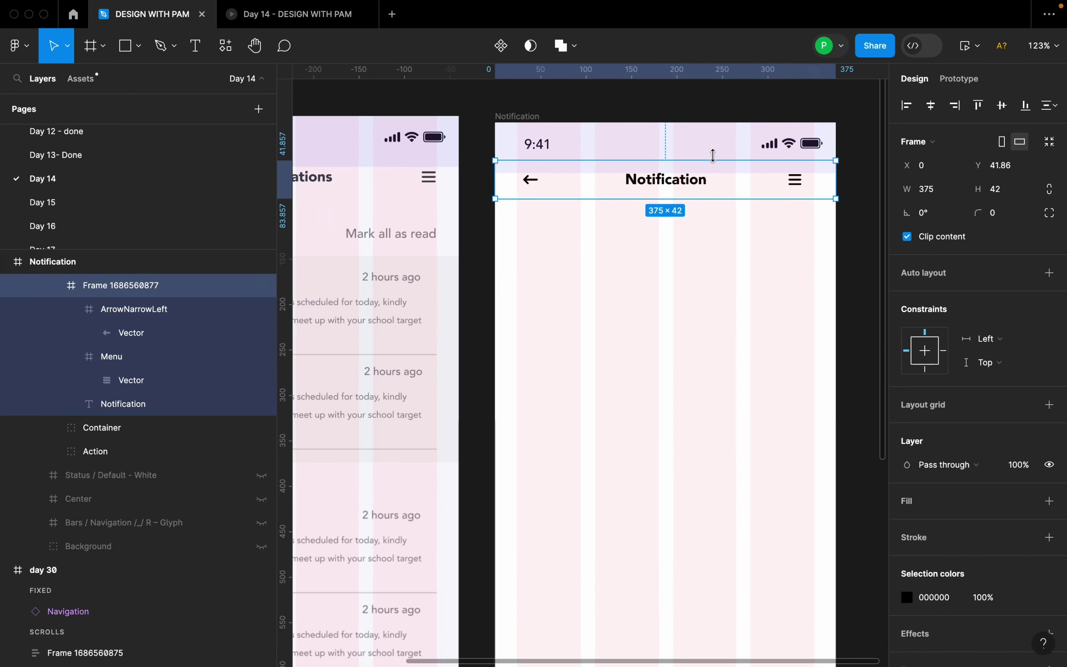
left_click(718, 152)
left_click(719, 178)
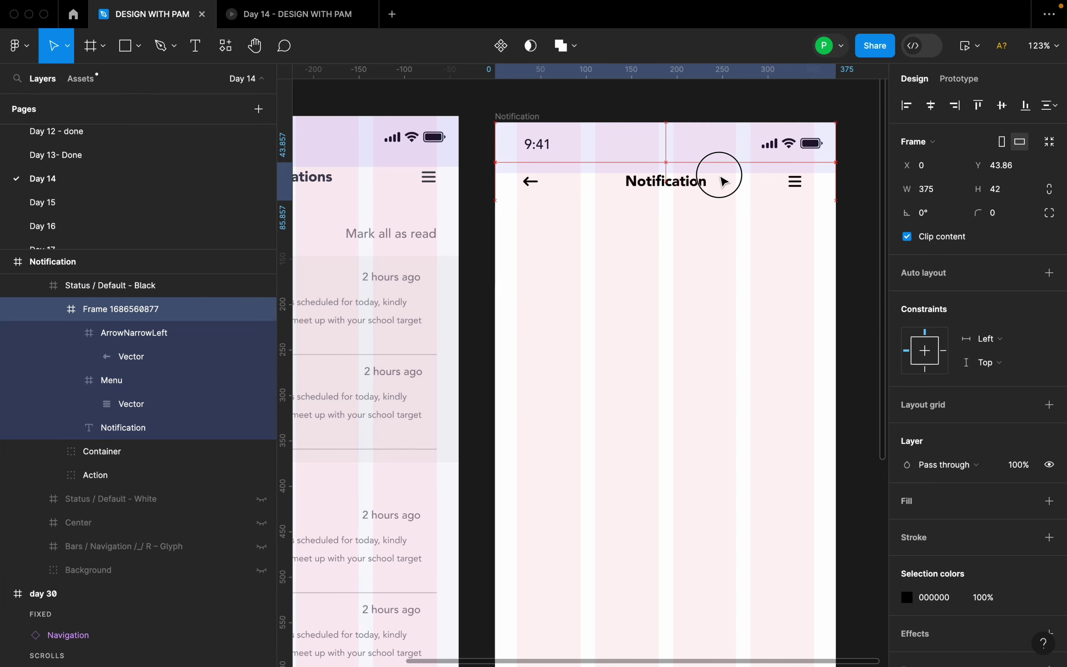
left_click(734, 154)
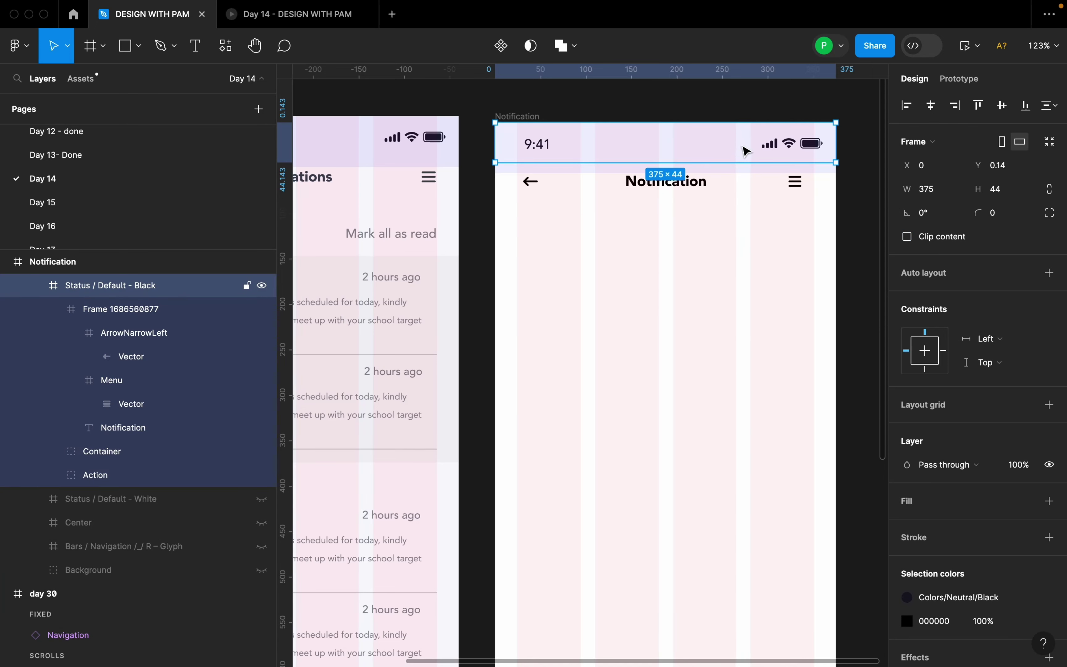
left_click(738, 193)
left_click(798, 279)
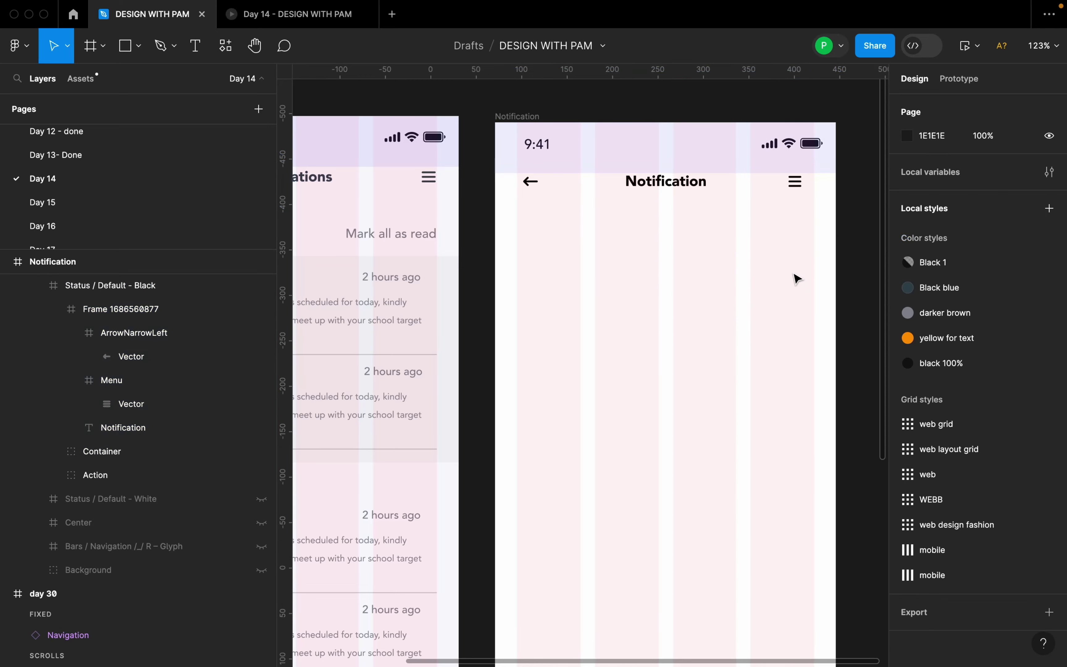
scroll(798, 278, "down", 5)
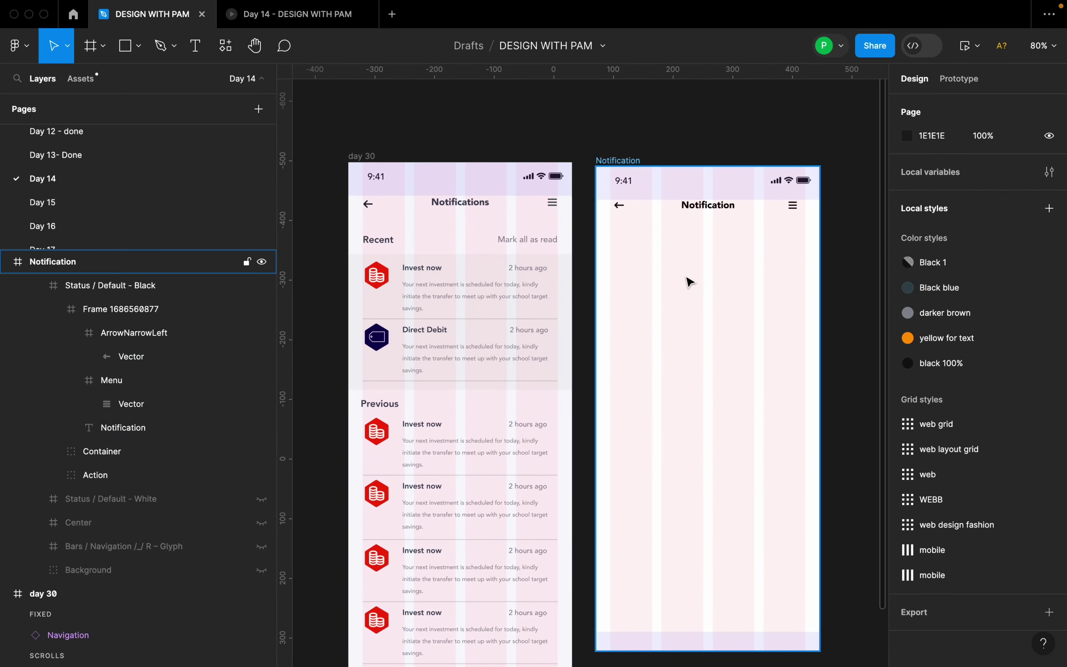
scroll(690, 283, "up", 2)
key("ctrl+v")
left_click(921, 428)
Move Recent to the frame's left margin at X 24 and duplicate it to the right
left_click(938, 397)
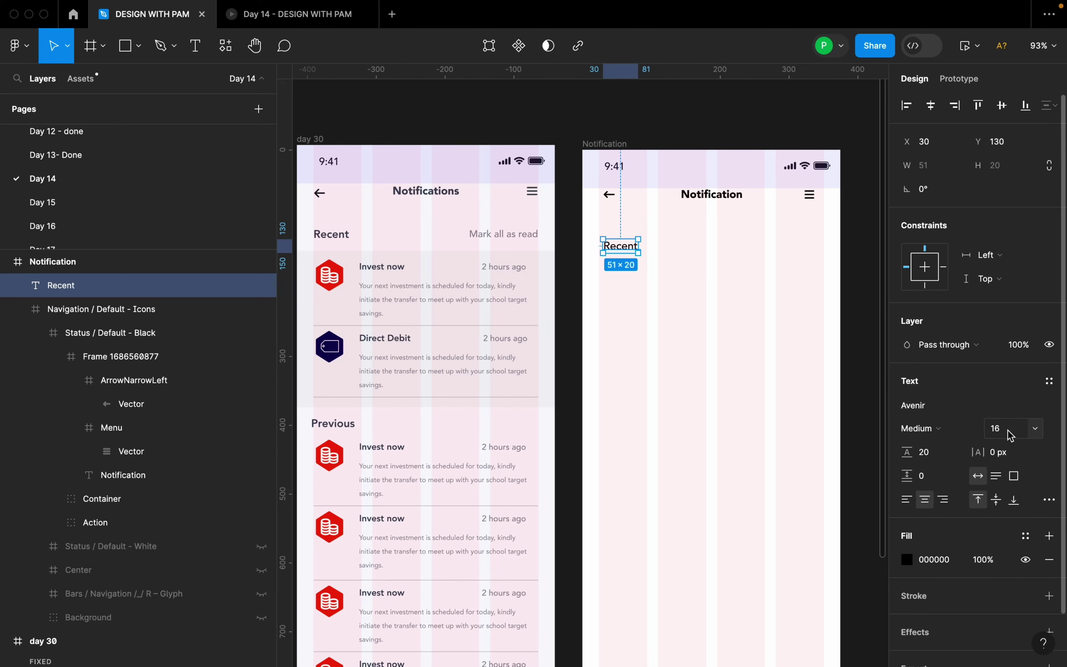
left_click_drag(628, 249, 813, 260)
left_click_drag(817, 258, 815, 256)
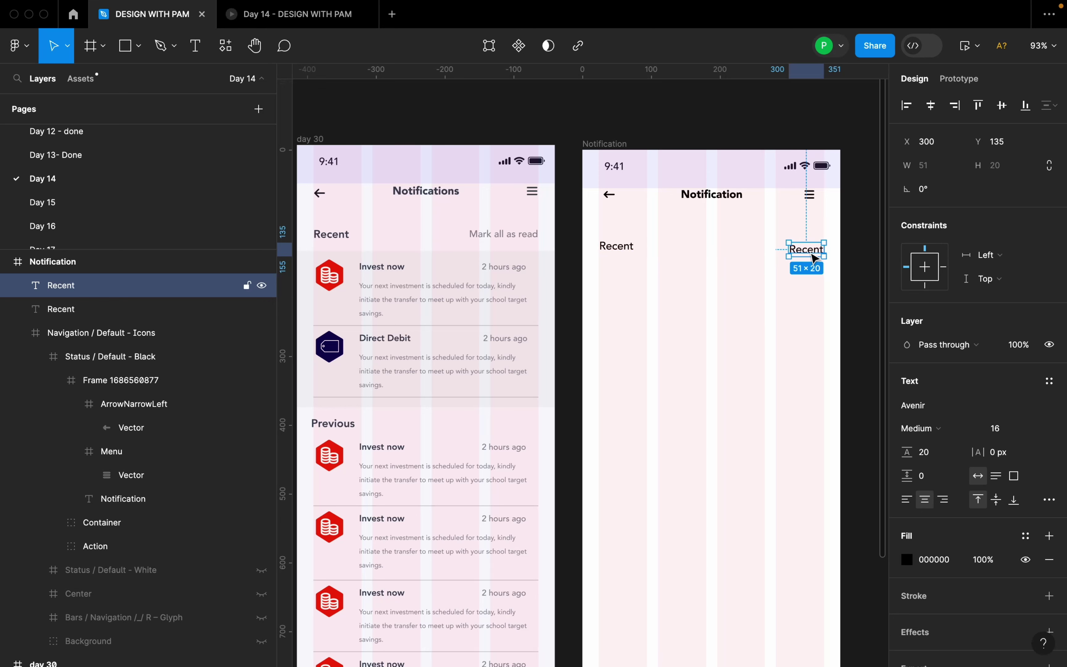
Retype the copy as 'Mark all as read' and line it up with Recent
key("Return")
type("Mar")
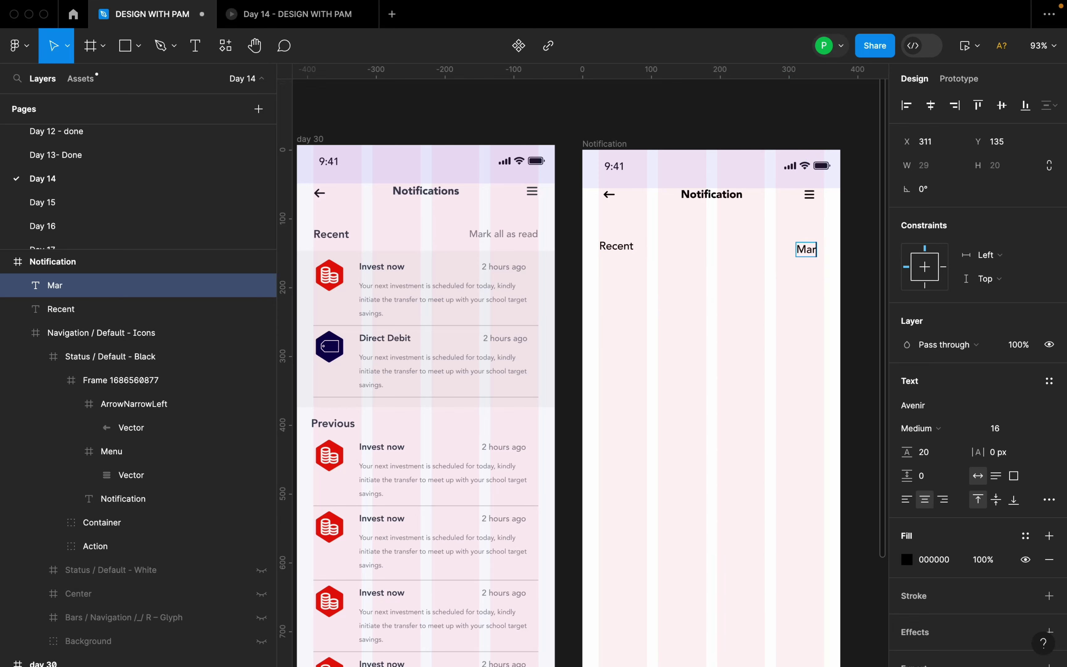
type("k as re")
key("BackSpace")
key("BackSpace")
key("BackSpace")
key("BackSpace")
key("BackSpace")
key("BackSpace")
type("a")
key("BackSpace")
key("BackSpace")
type("all as read")
key("Escape")
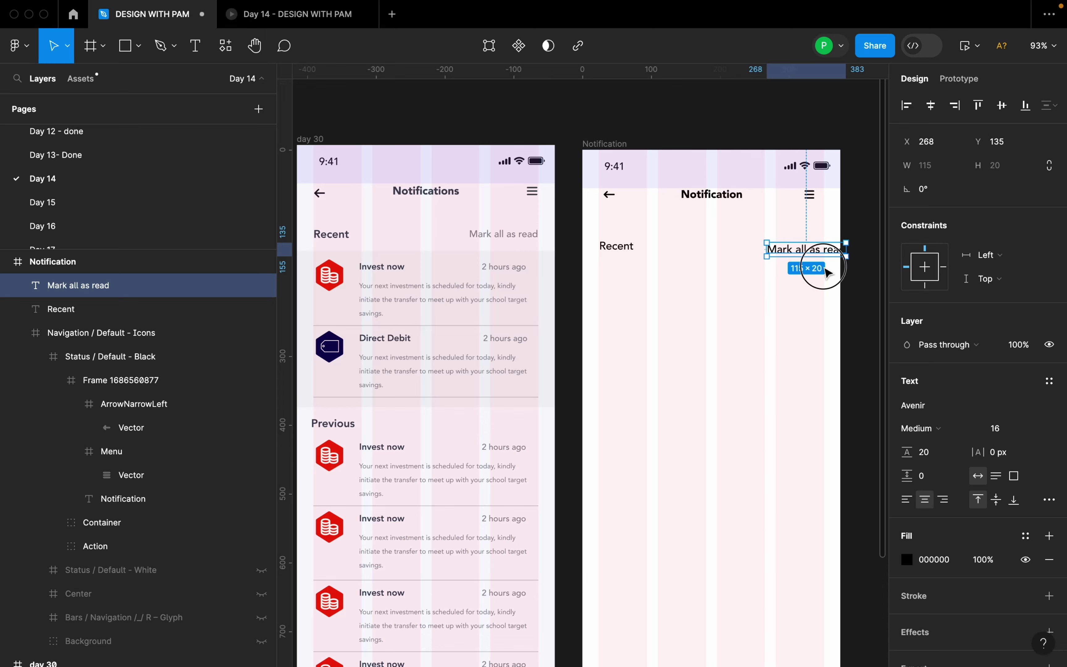
left_click_drag(821, 252, 799, 253)
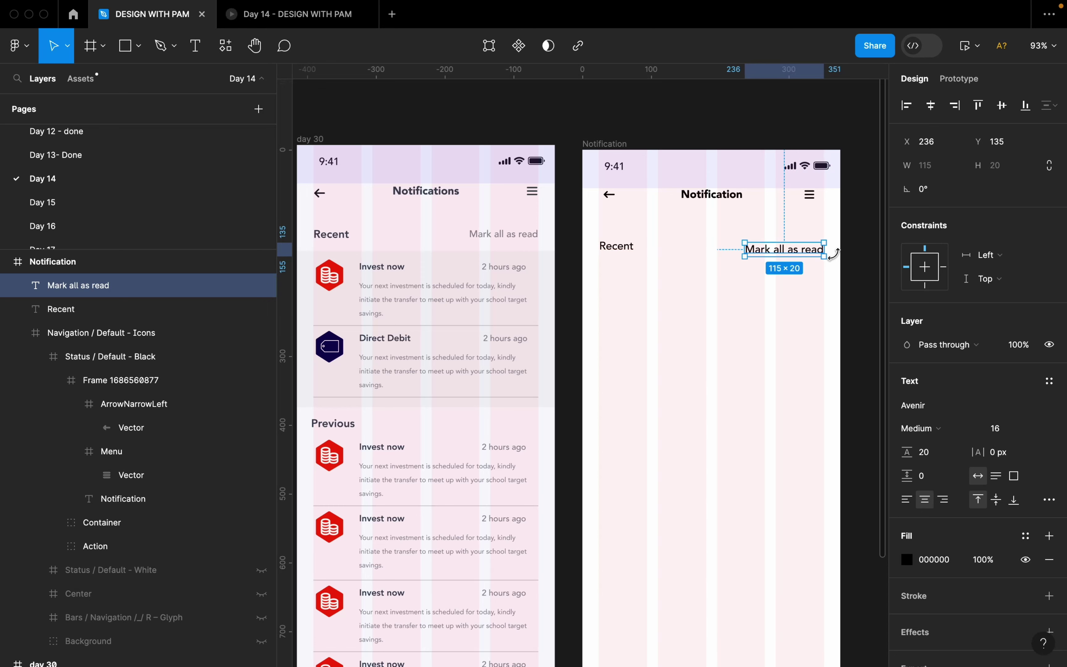
Style Mark all as read in 395555, size 14, Roman weight at the right margin
left_click(948, 562)
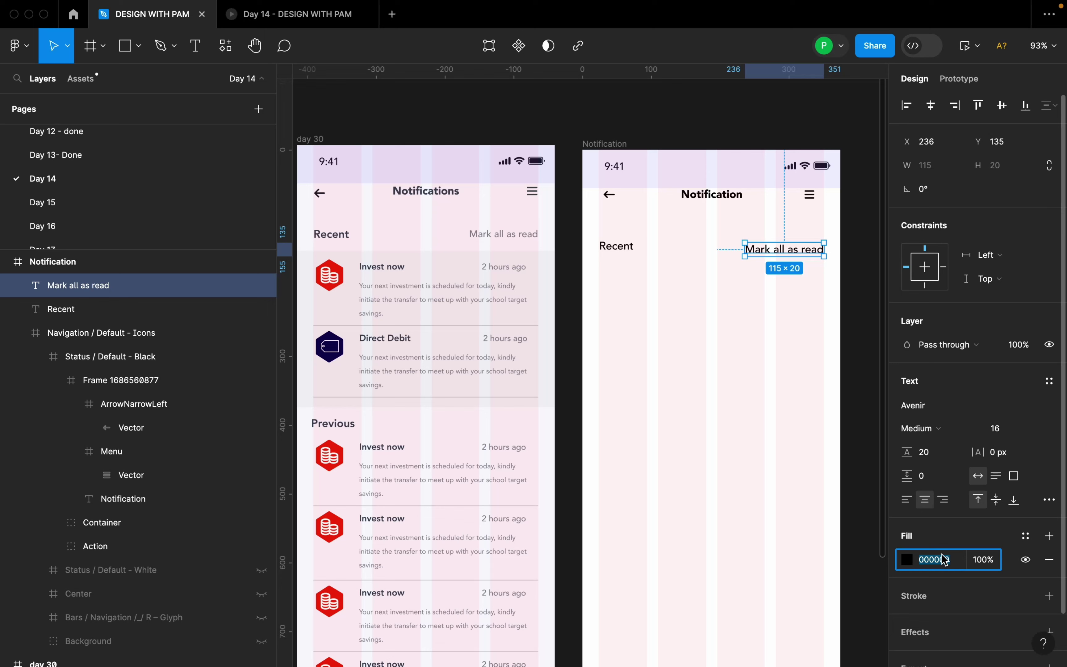
type("395555")
key("Return")
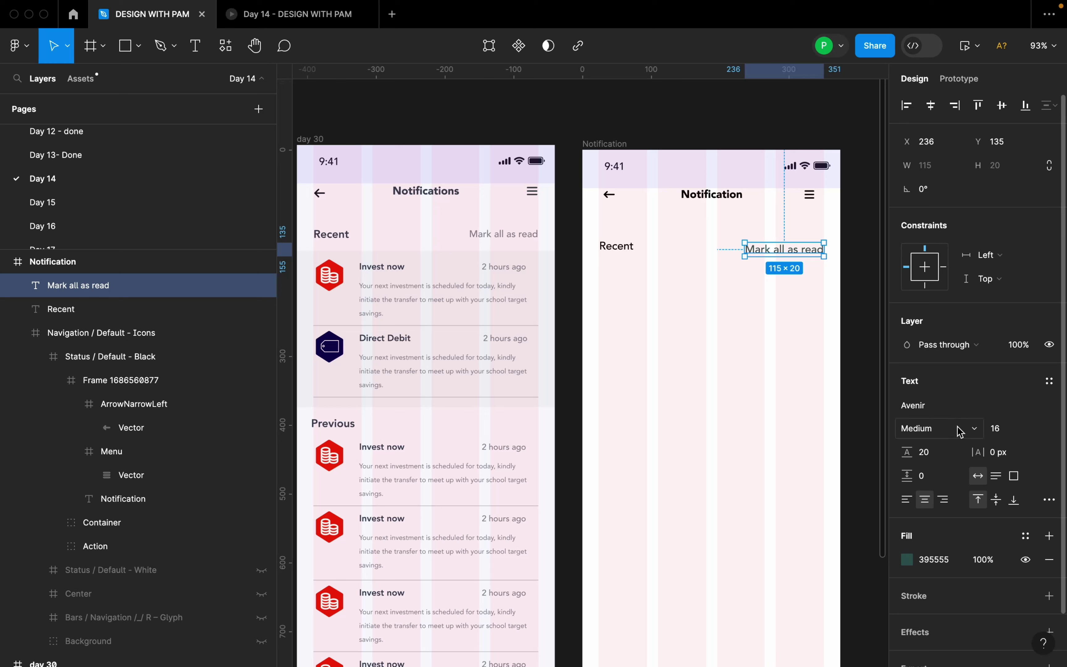
left_click(1037, 428)
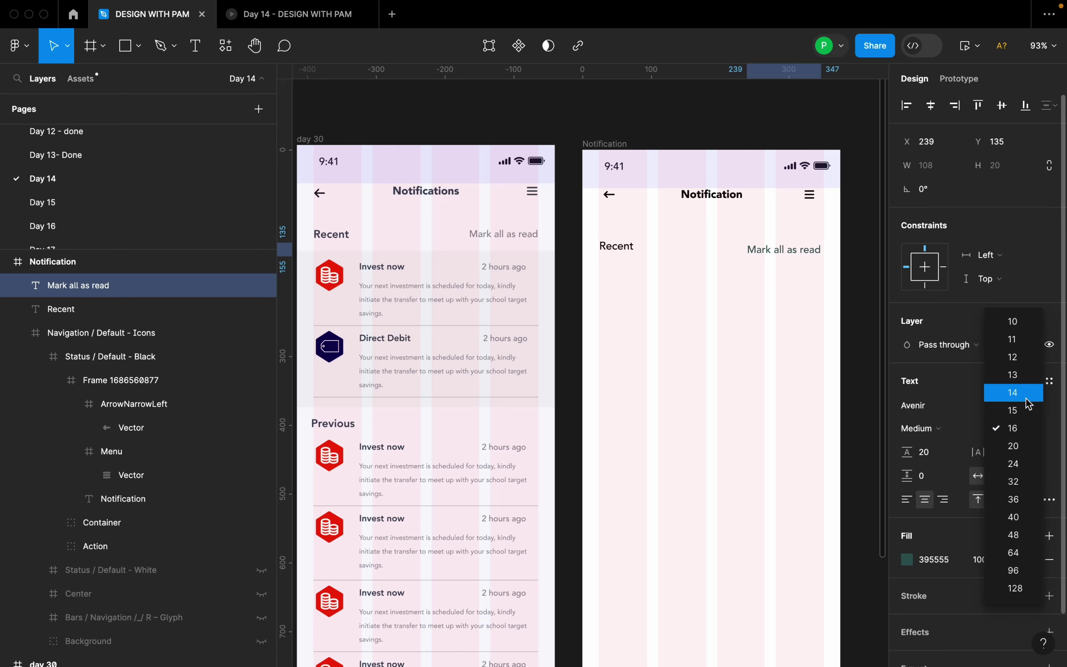
left_click(1013, 393)
left_click_drag(806, 256, 812, 256)
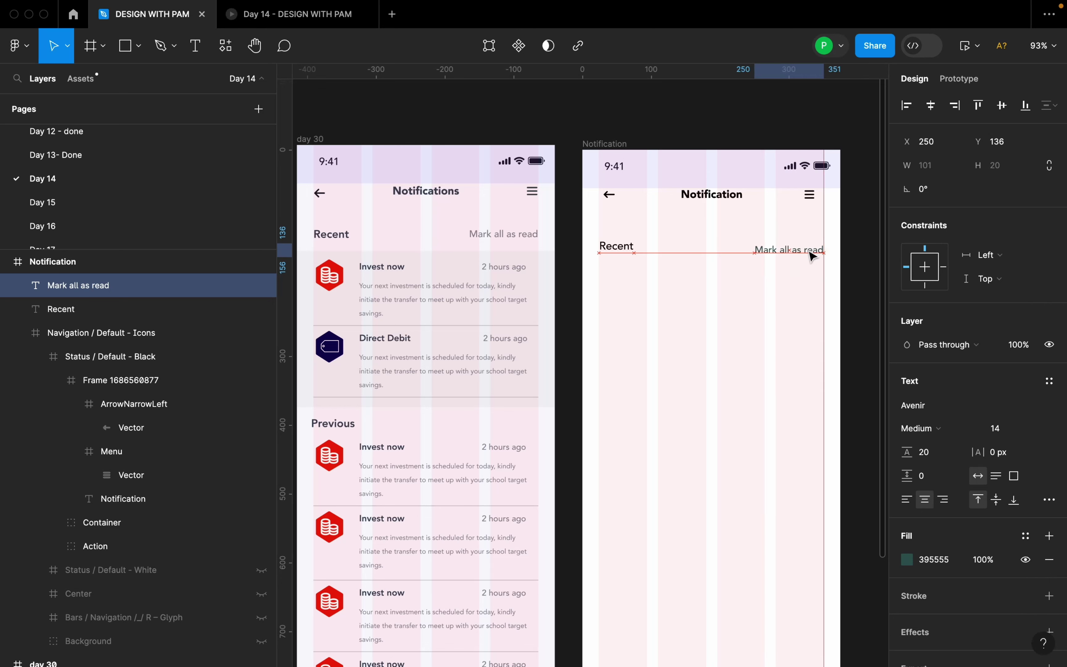
left_click(926, 428)
left_click(948, 408)
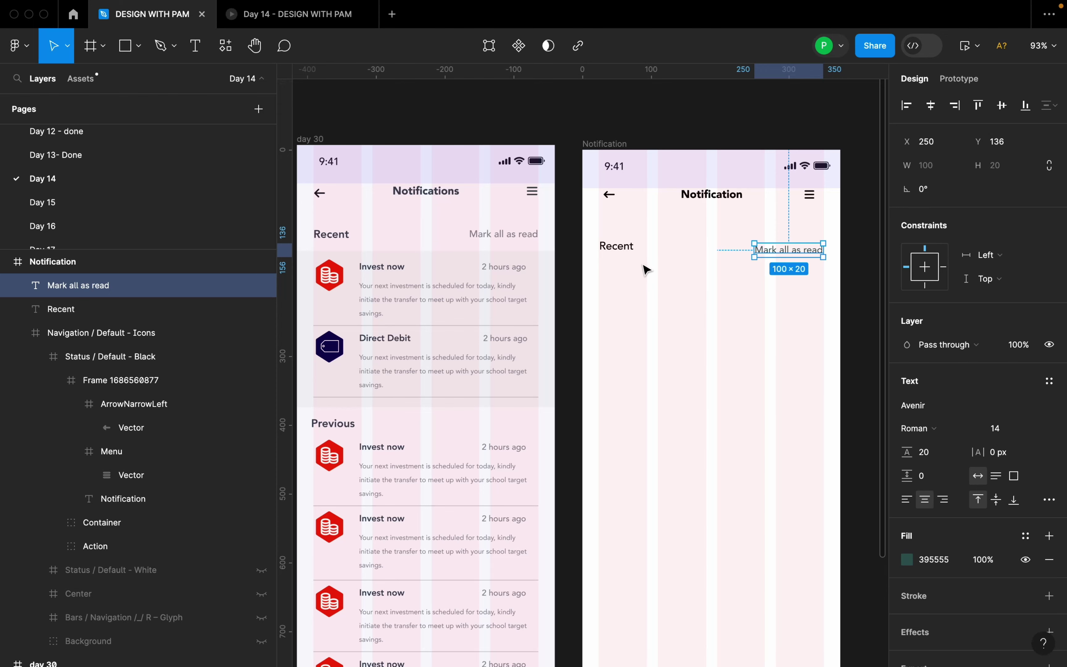
Wrap Recent and Mark all as read in an auto layout row and make Recent Heavy
left_click(628, 247, "shift")
key("shift+a")
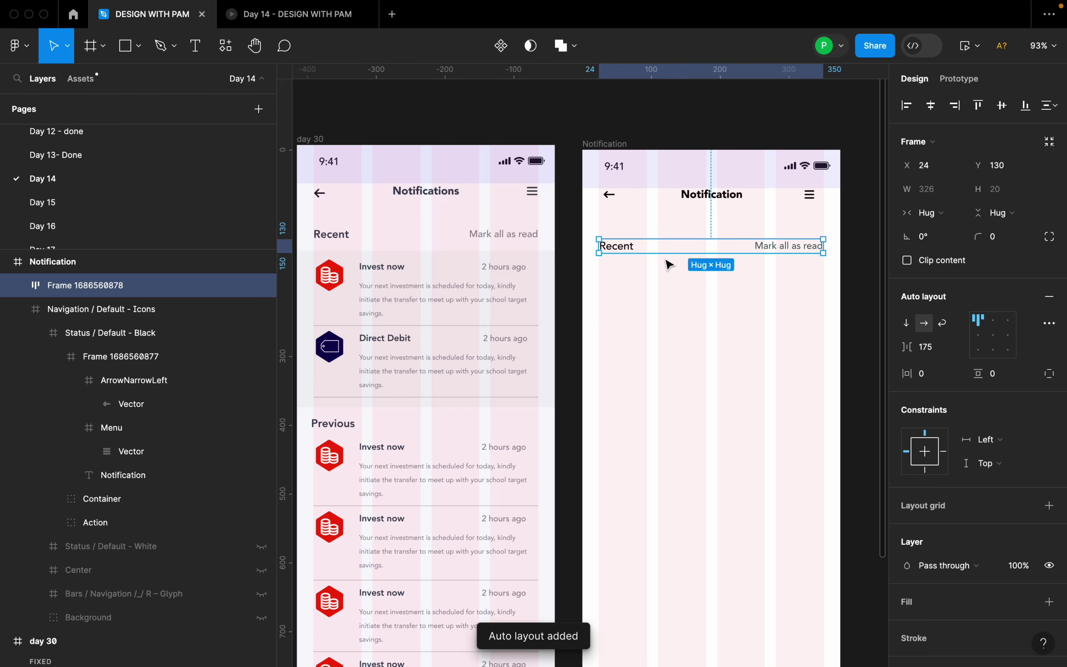
left_click(626, 247)
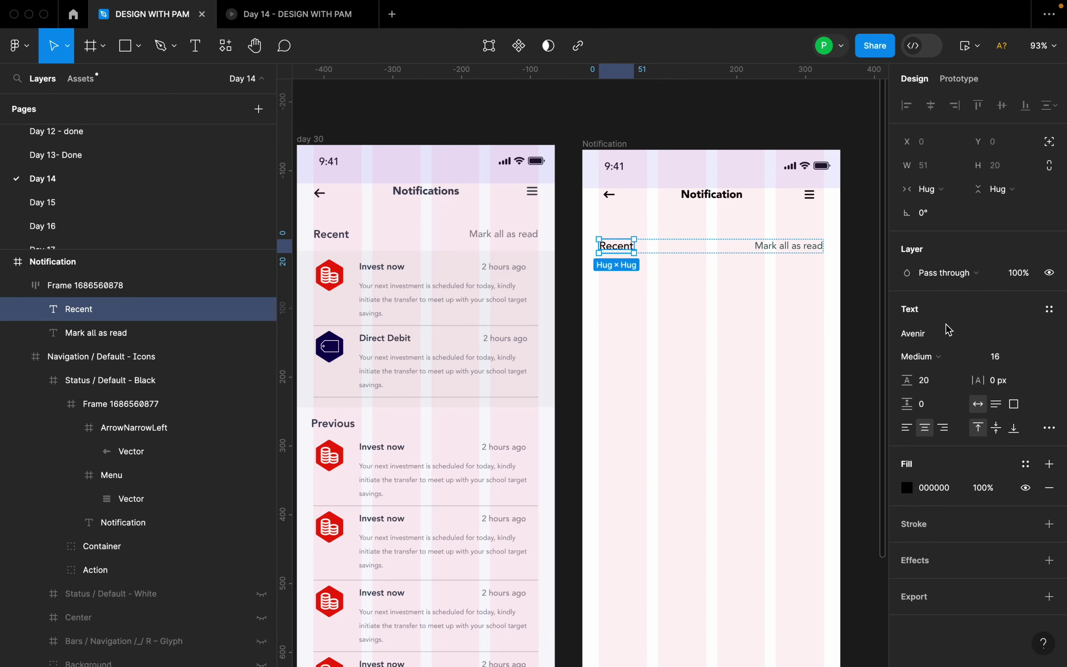
left_click(954, 361)
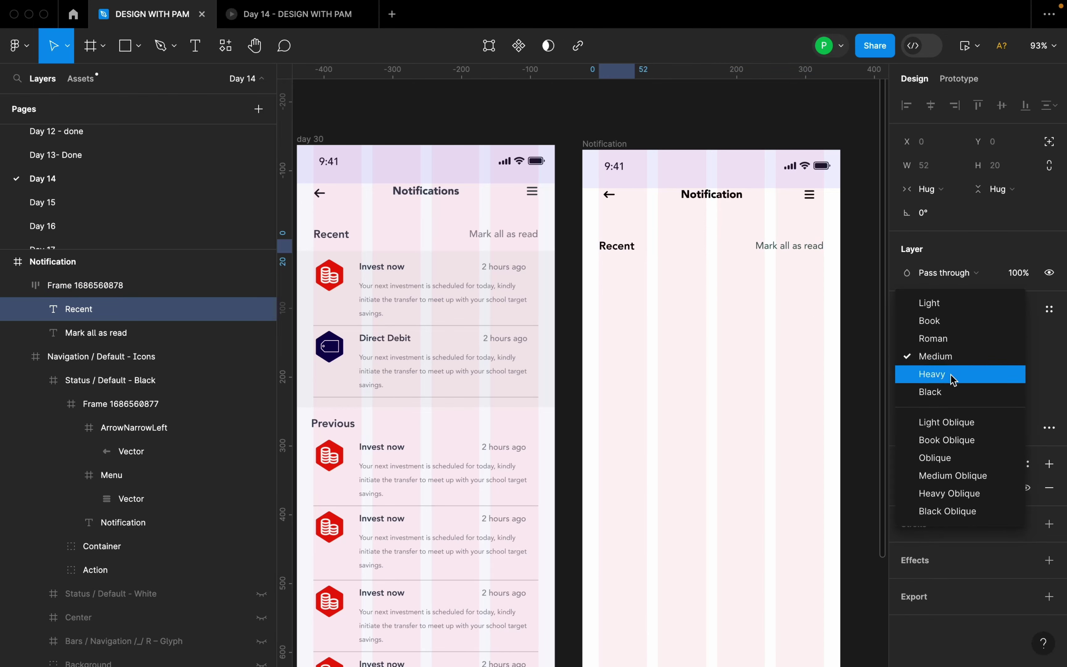
left_click(952, 377)
left_click(798, 353)
left_click(786, 246)
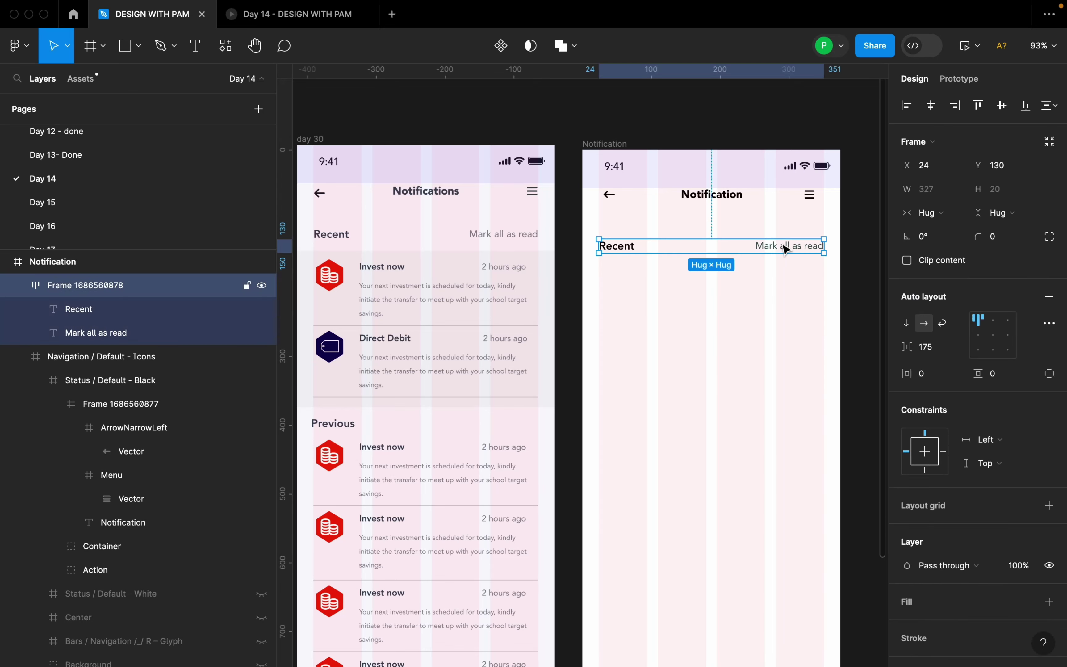
left_click(800, 273)
scroll(733, 298, "down", 2)
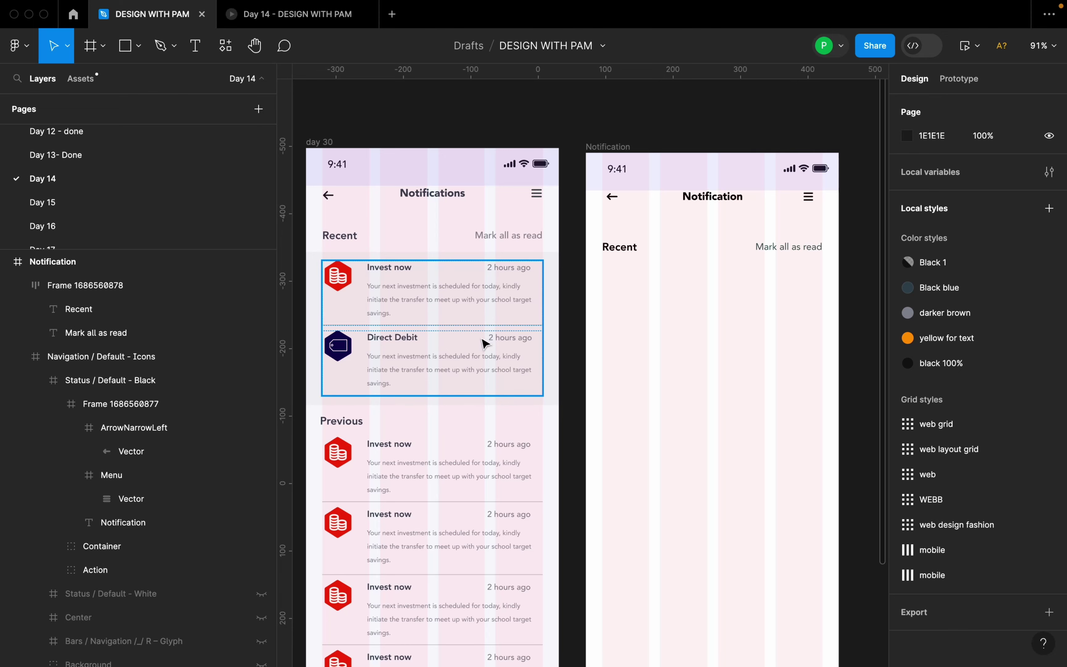
Add an 'Invest now' text label below the Recent row
key("t")
left_click(613, 292)
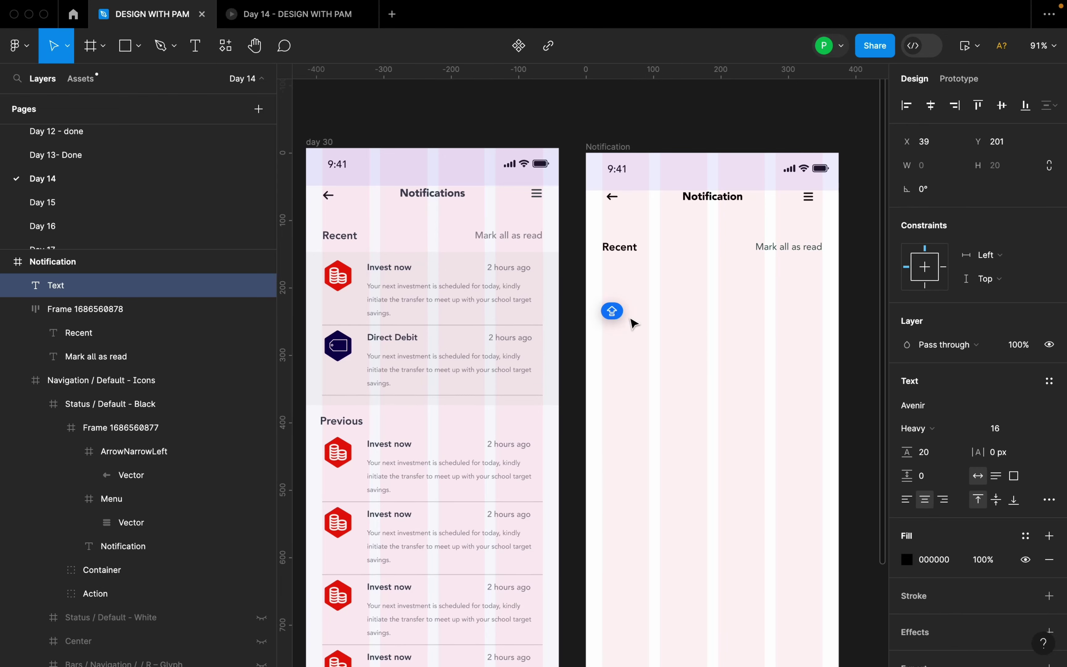
type("Invest n")
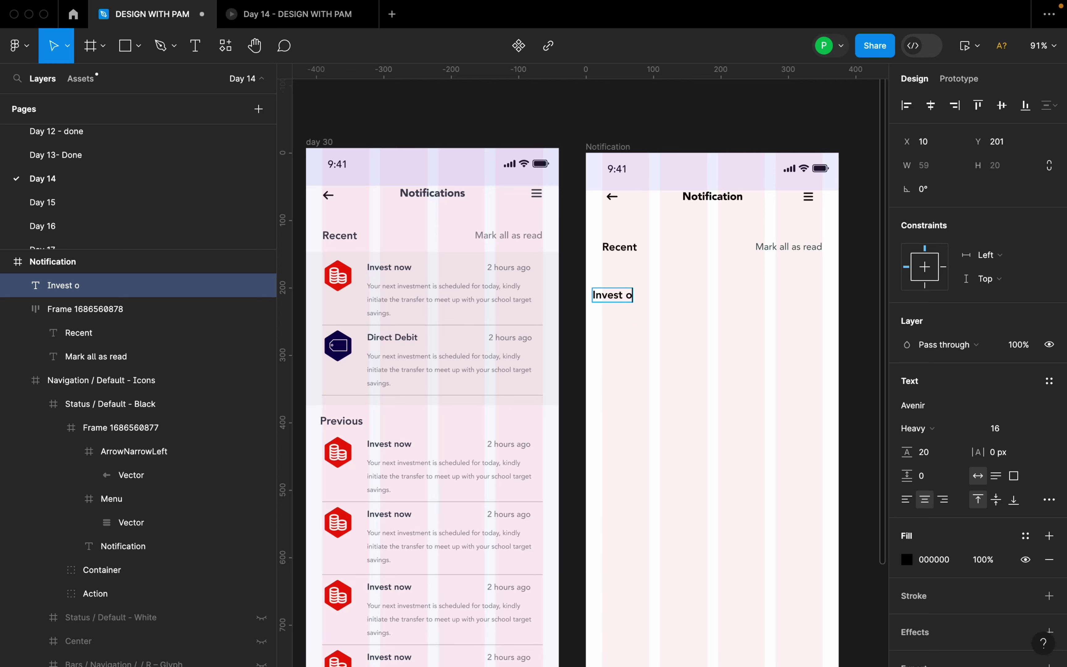
key("BackSpace")
type("now")
key("Escape")
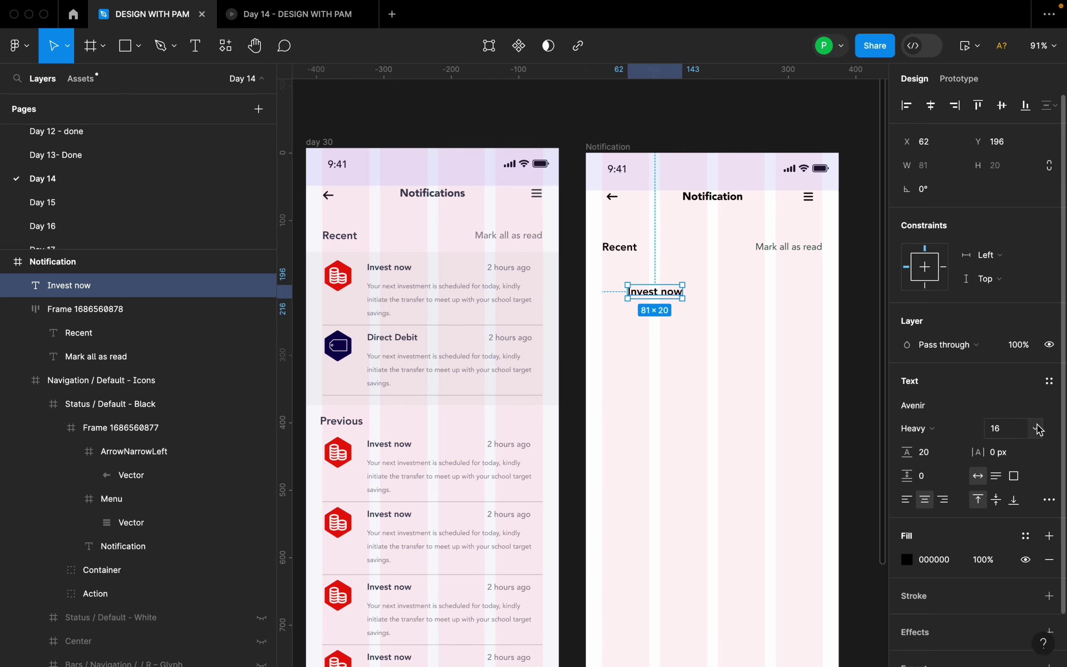
Style Invest now 13pt Heavy in 394455, move it to X 24 and copy it right
left_click(1034, 429)
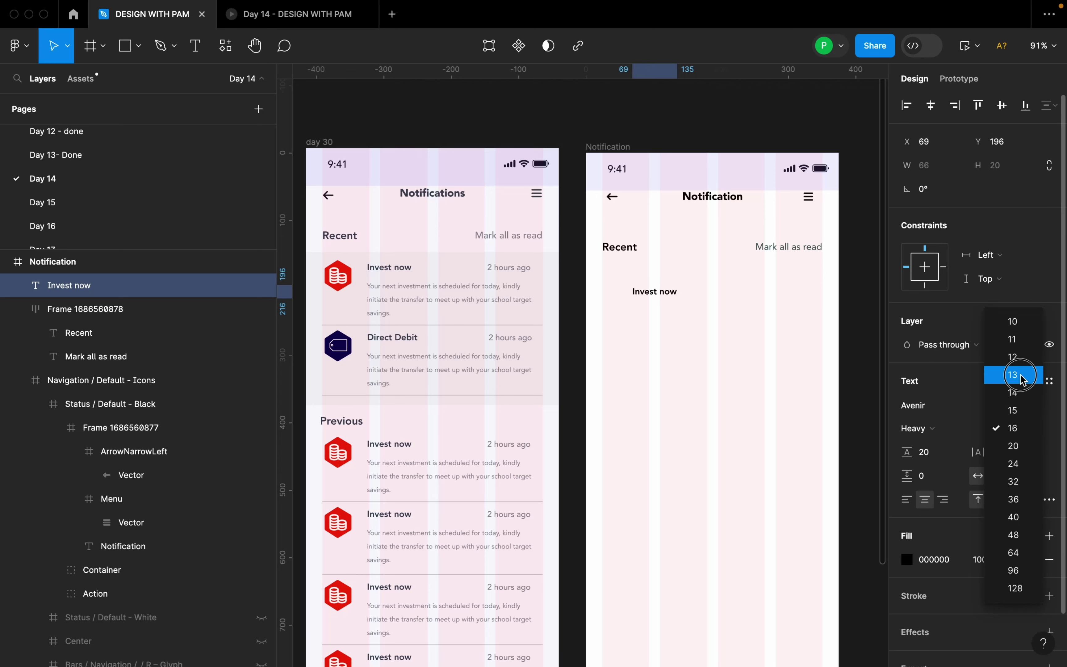
left_click(1032, 375)
left_click(958, 430)
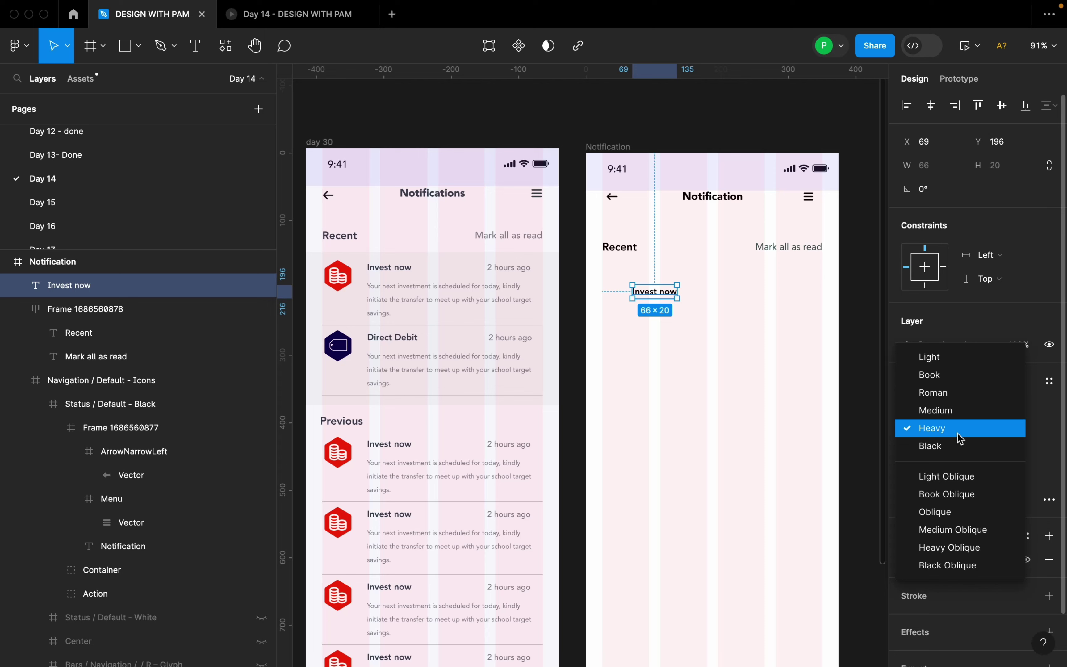
left_click(942, 427)
left_click(950, 560)
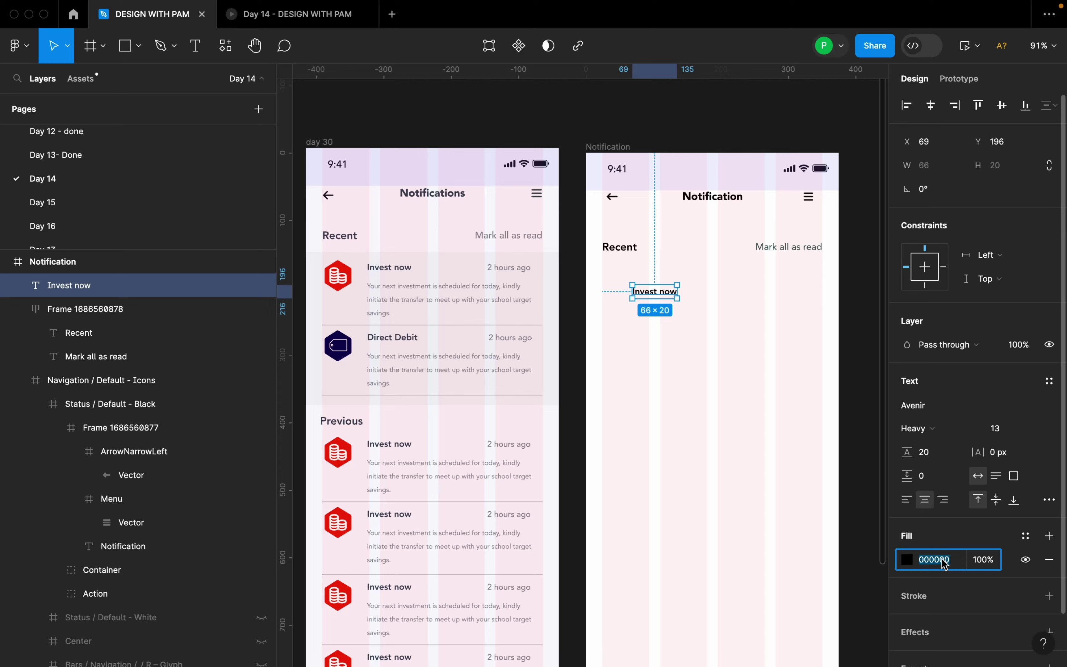
type("394455")
key("Return")
left_click_drag(661, 293, 630, 291)
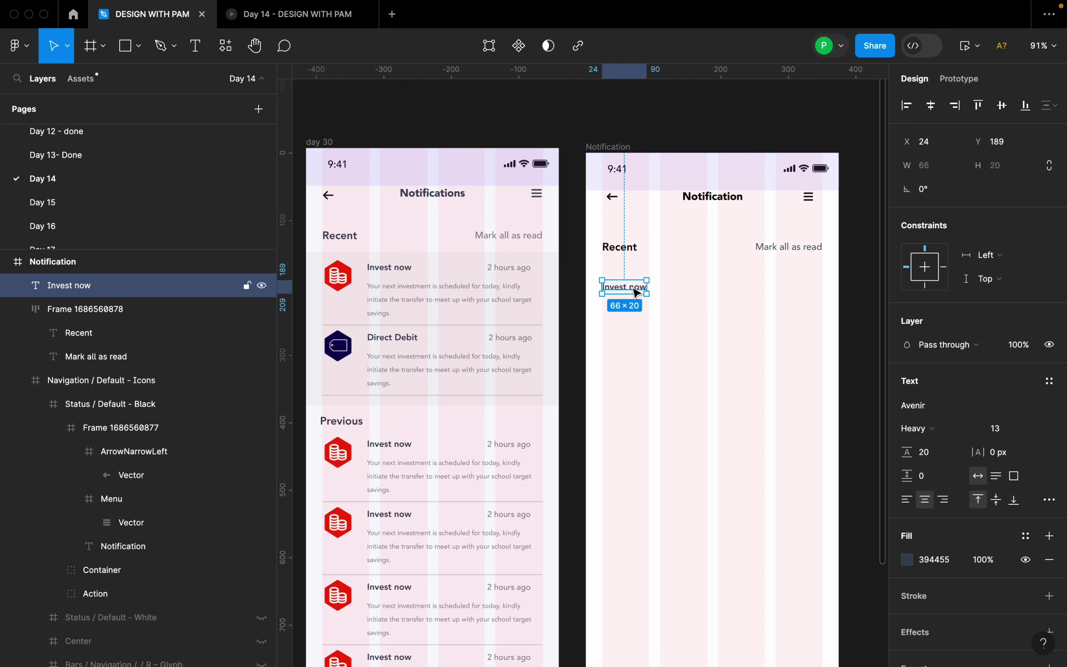
left_click_drag(640, 289, 814, 291)
Retype the right-hand copy as '2 hour ago', nudge it left and set size 12
key("Return")
type("2 hour ago")
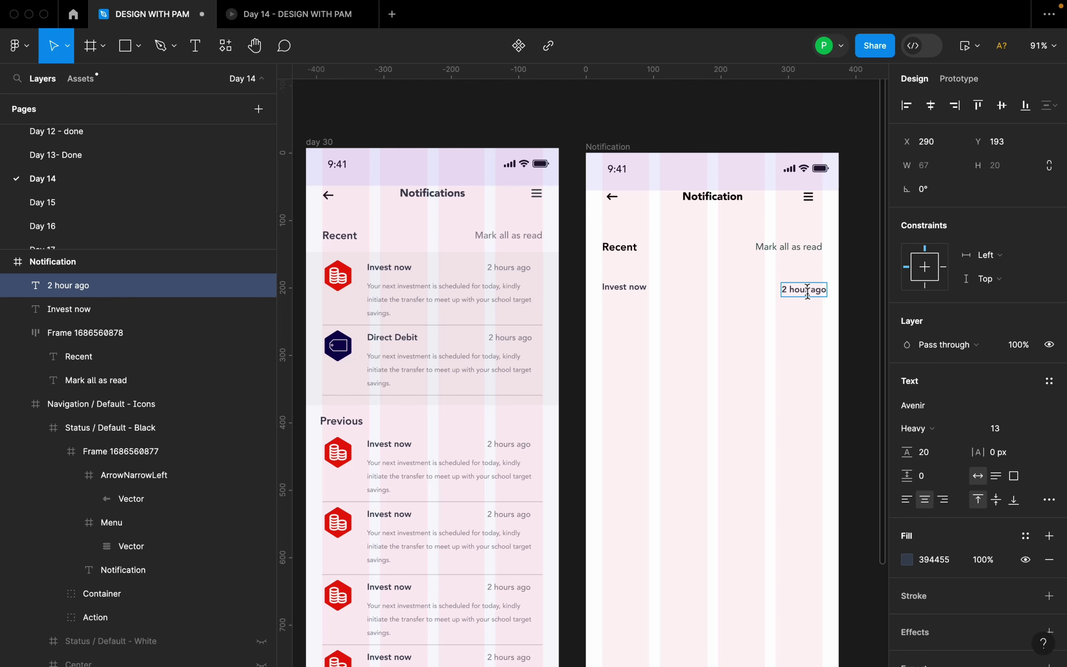
key("Escape")
left_click_drag(808, 292, 805, 292)
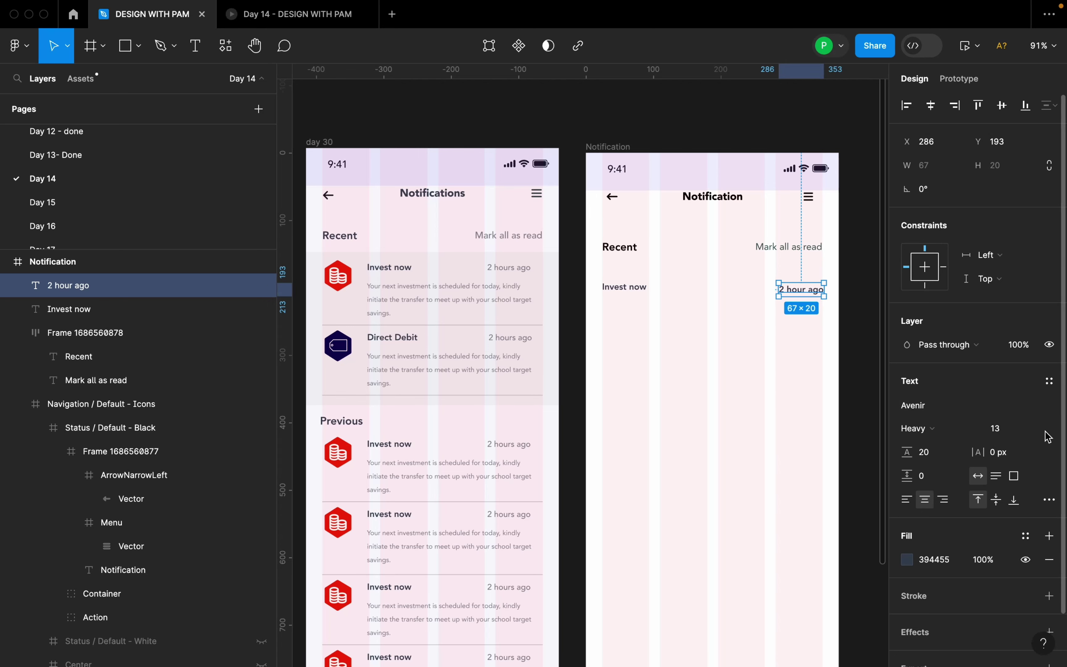
left_click(1047, 430)
left_click(1027, 410)
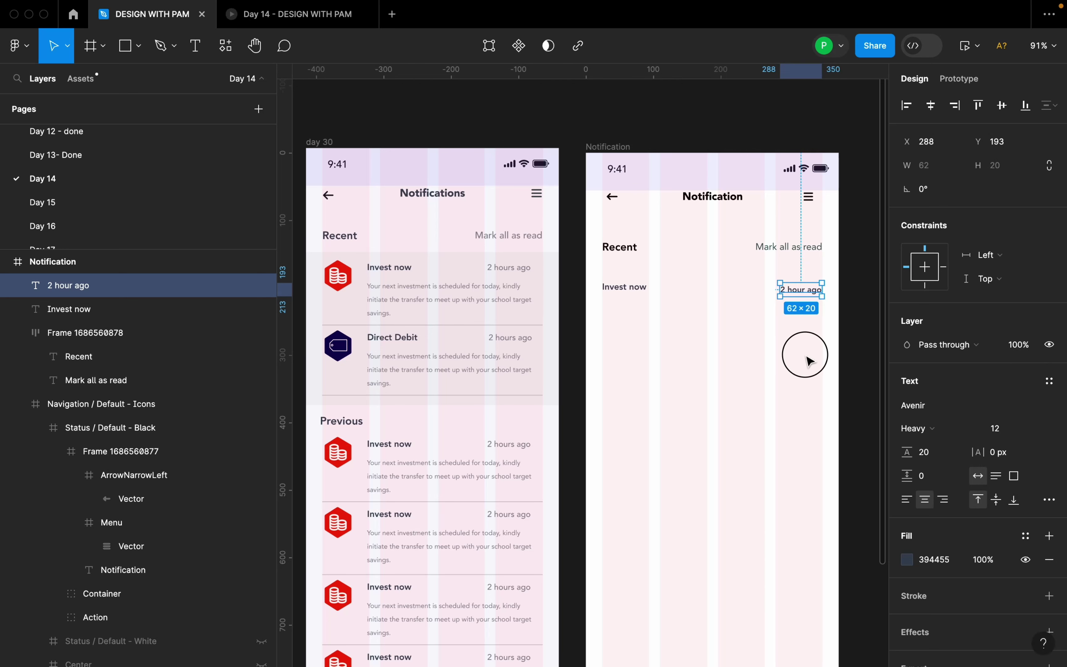
left_click(809, 361)
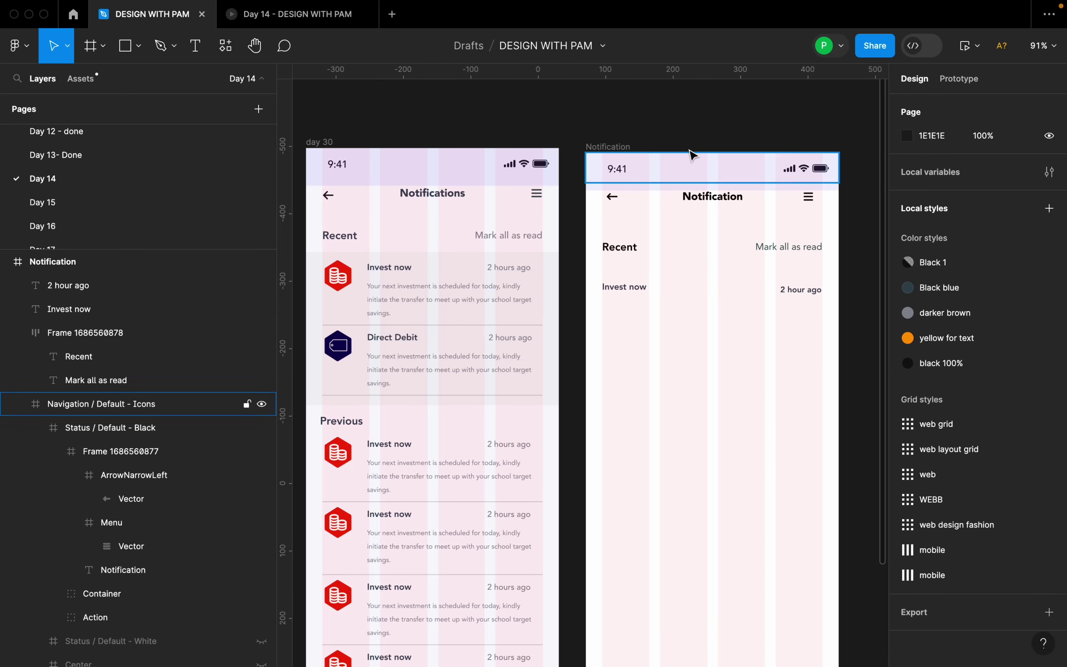
Hide the Figma interface panels to show only the canvas
right_click(689, 117)
left_click(723, 161)
scroll(358, 322, "up", 5)
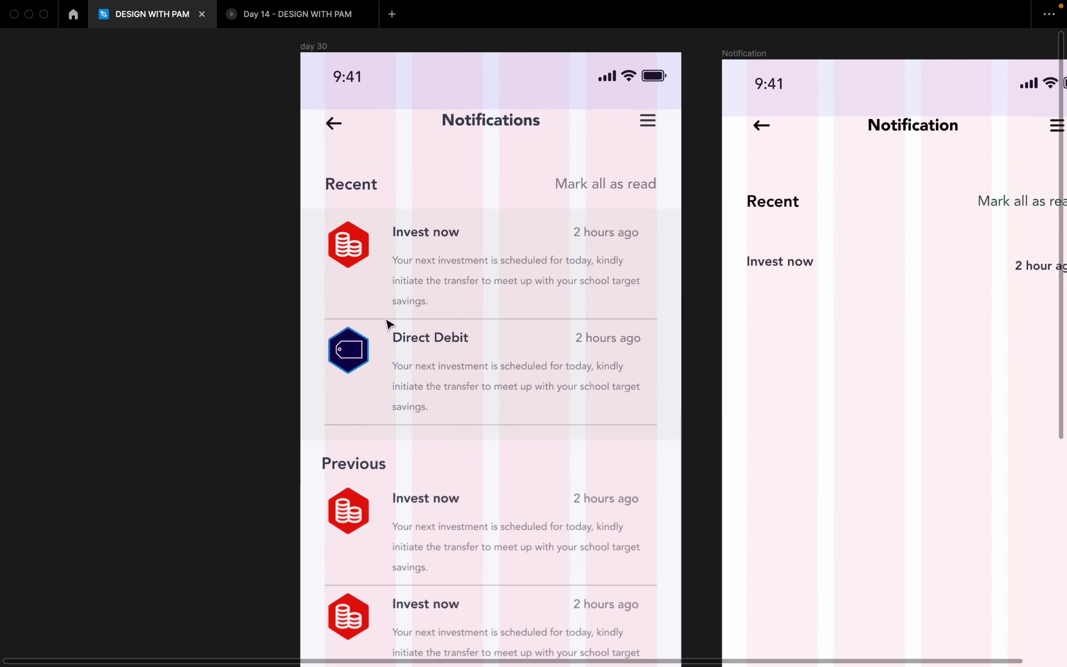
Zoom in and inspect the reference's Recent row, Recent heading and Mark all as read text
left_click(607, 176)
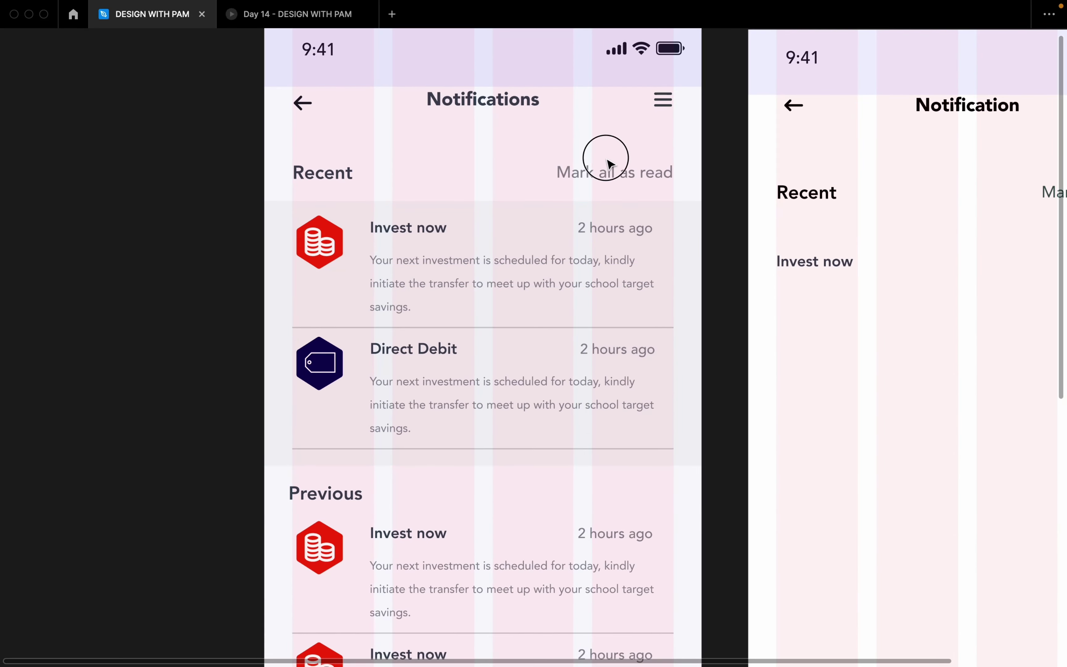
double_click(335, 175)
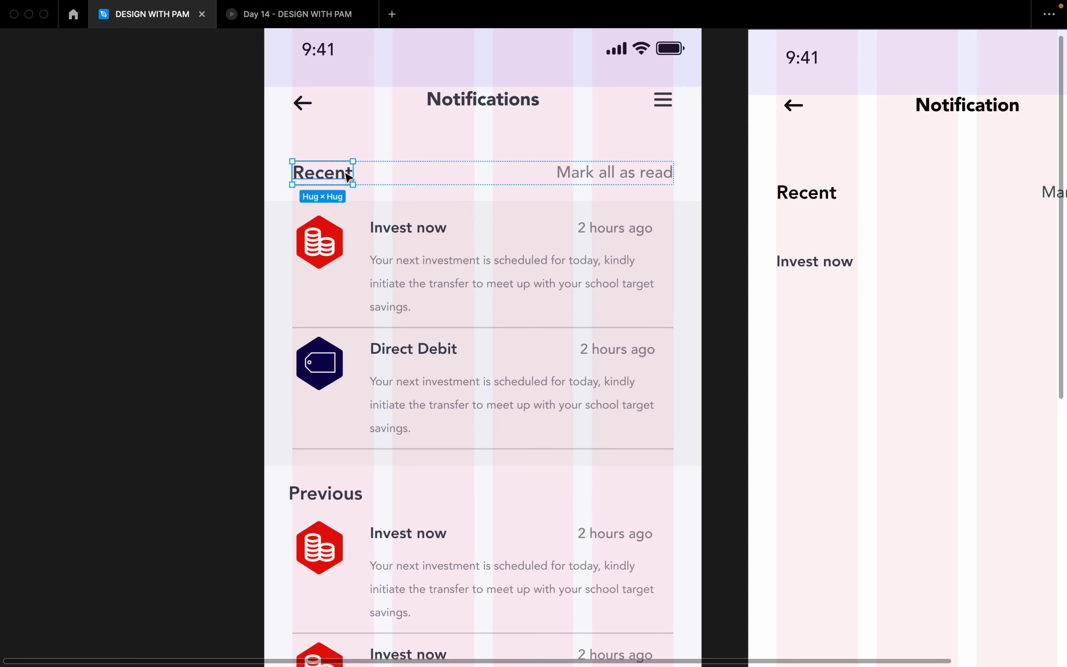
left_click(631, 171)
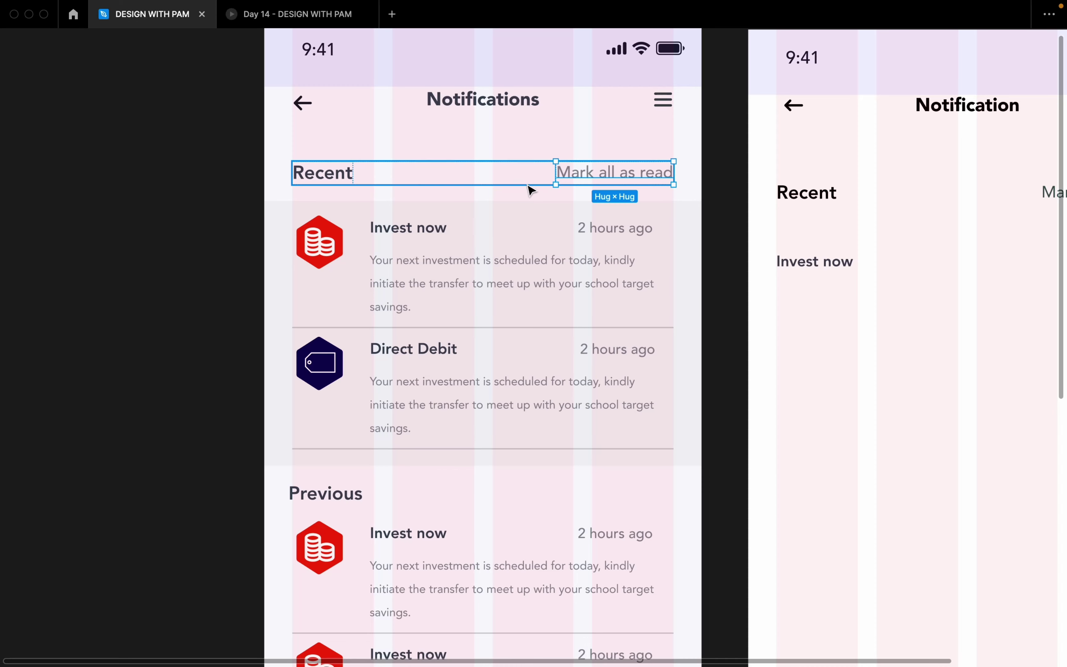
left_click(500, 180)
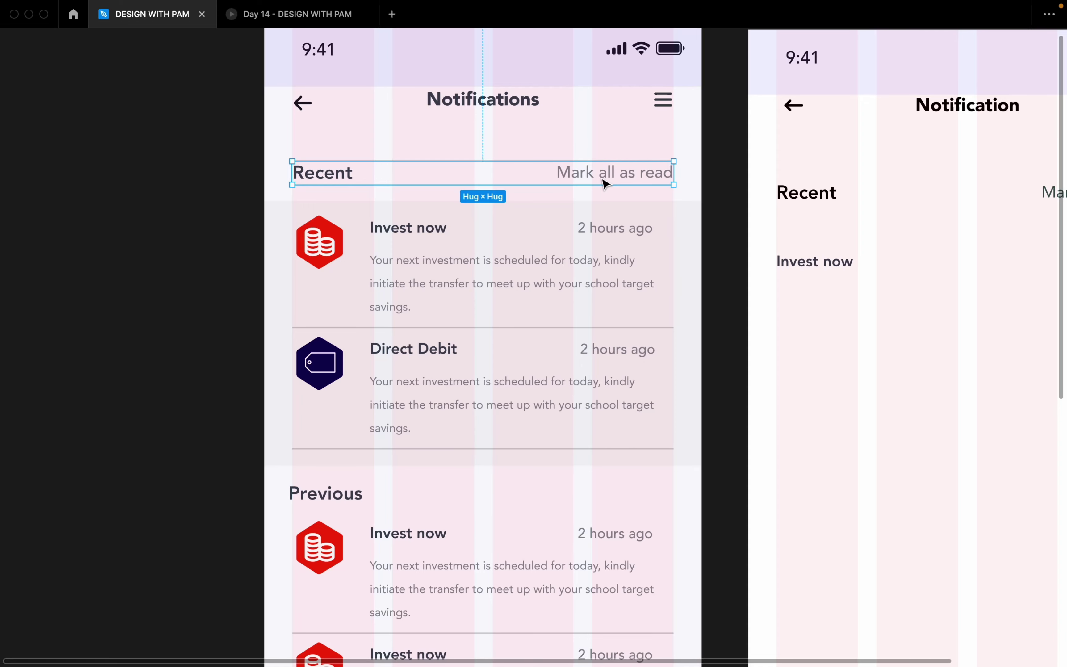
scroll(604, 183, "down", 5)
Nudge the '2 hour ago' label slightly up-left, then restore the interface panels
left_click(899, 246)
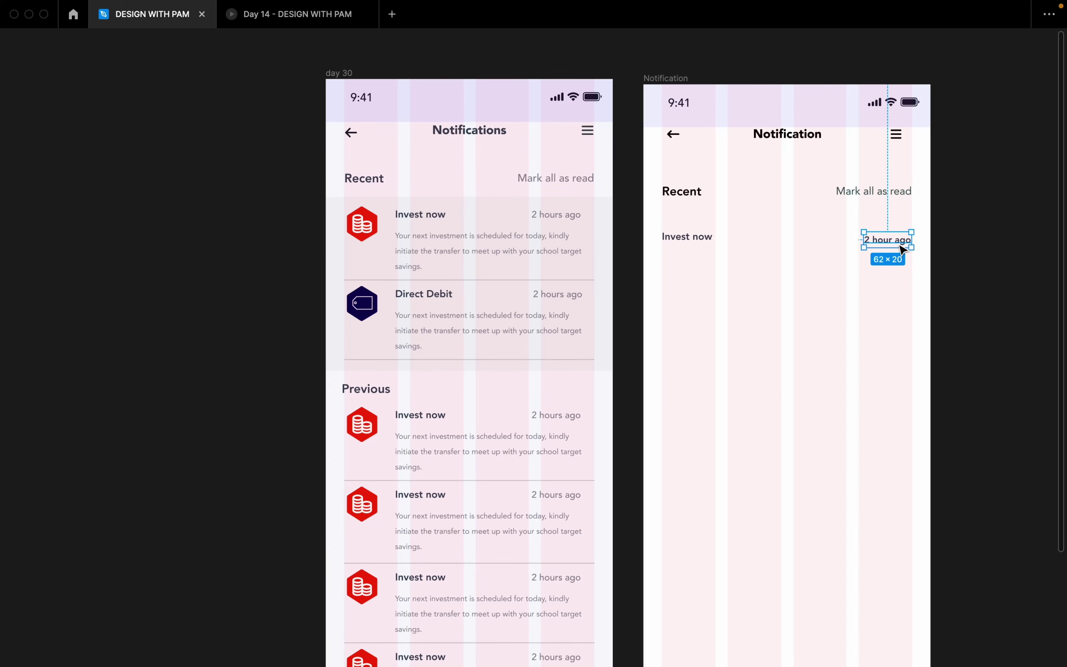
left_click_drag(902, 249, 899, 246)
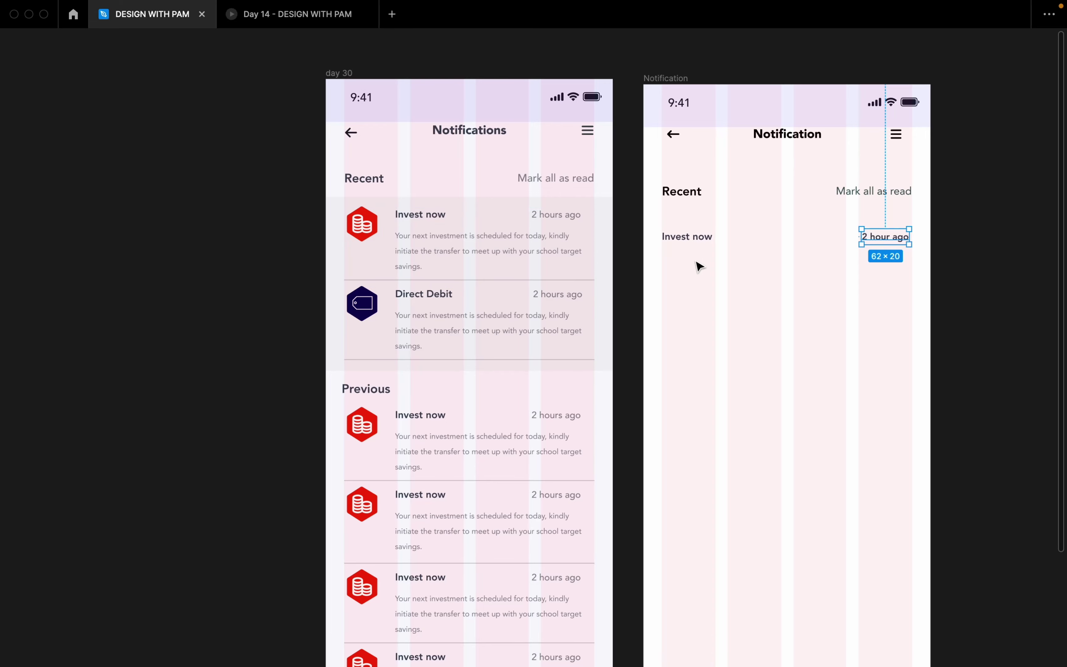
scroll(960, 241, "up", 2)
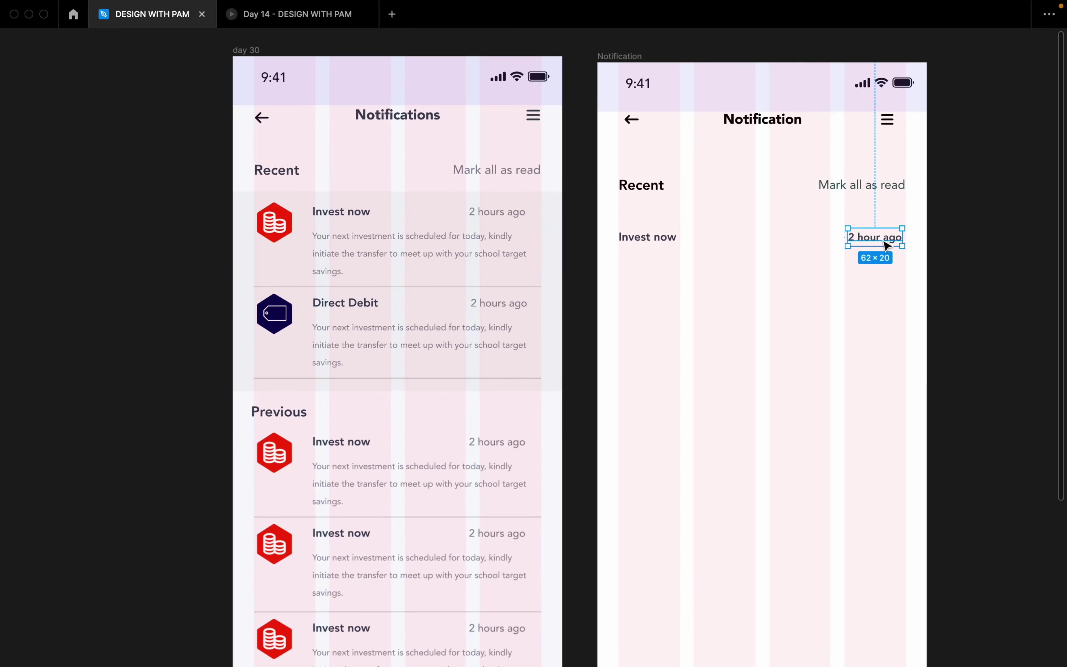
right_click(579, 237)
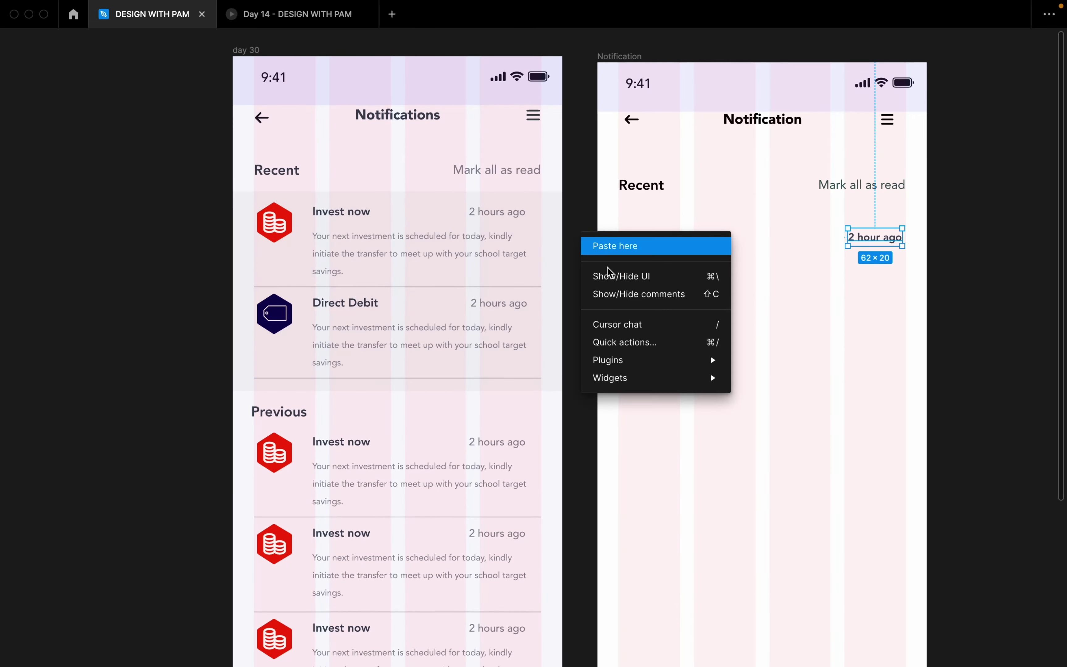
left_click(630, 278)
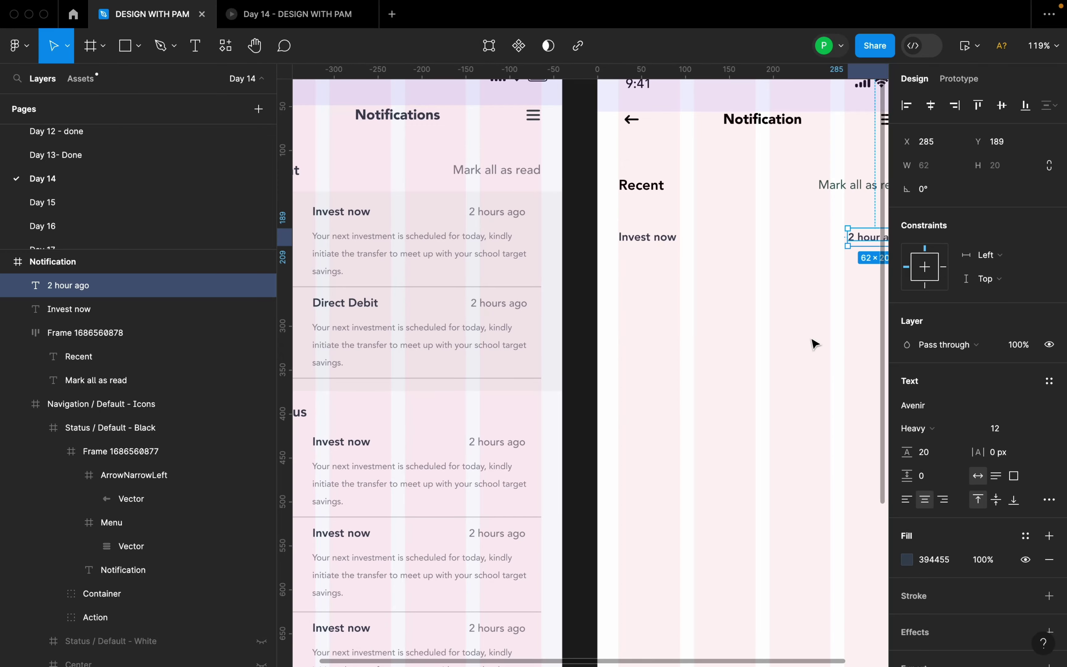
Set the '2 hour ago' text fill to grey 878A94 sampled from the reference timestamp
scroll(744, 304, "down", 1)
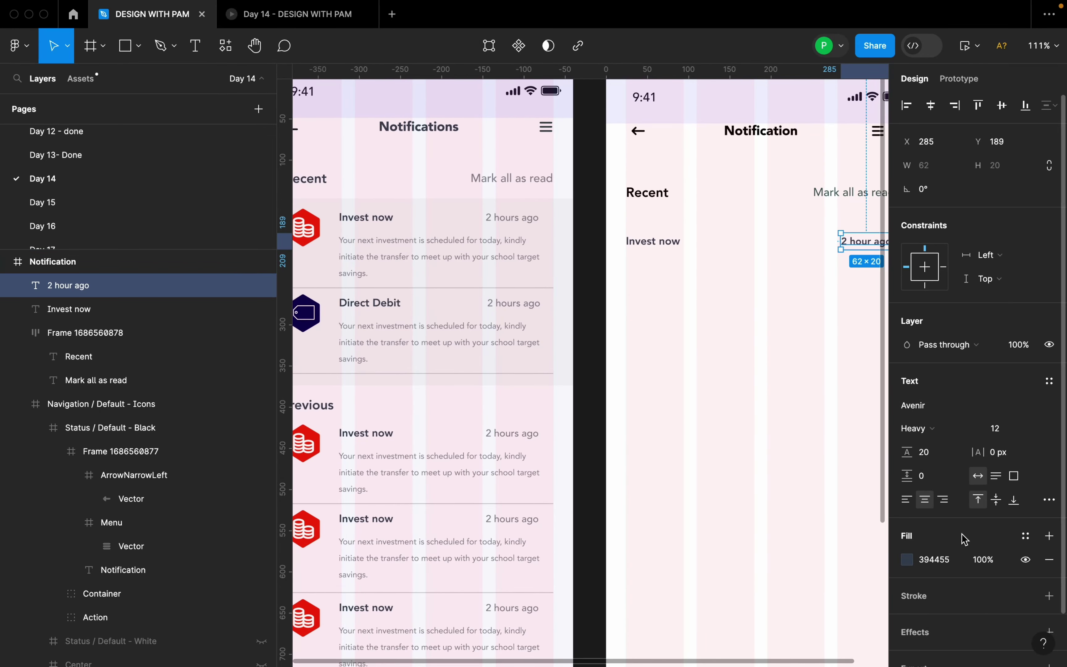
left_click(906, 559)
left_click(732, 490)
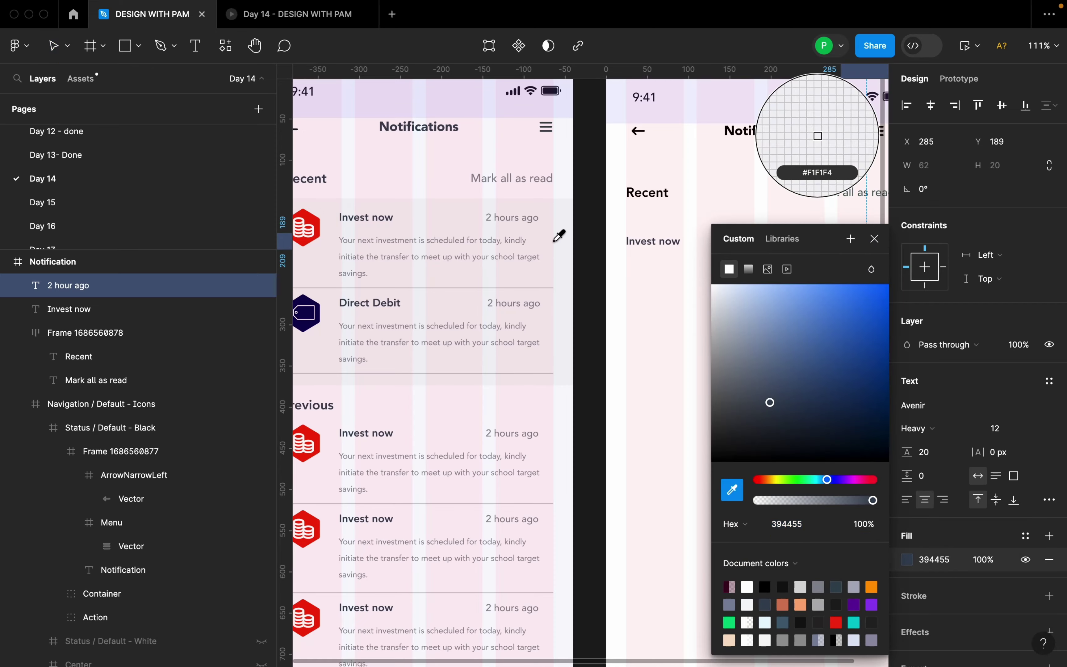
scroll(559, 236, "up", 10)
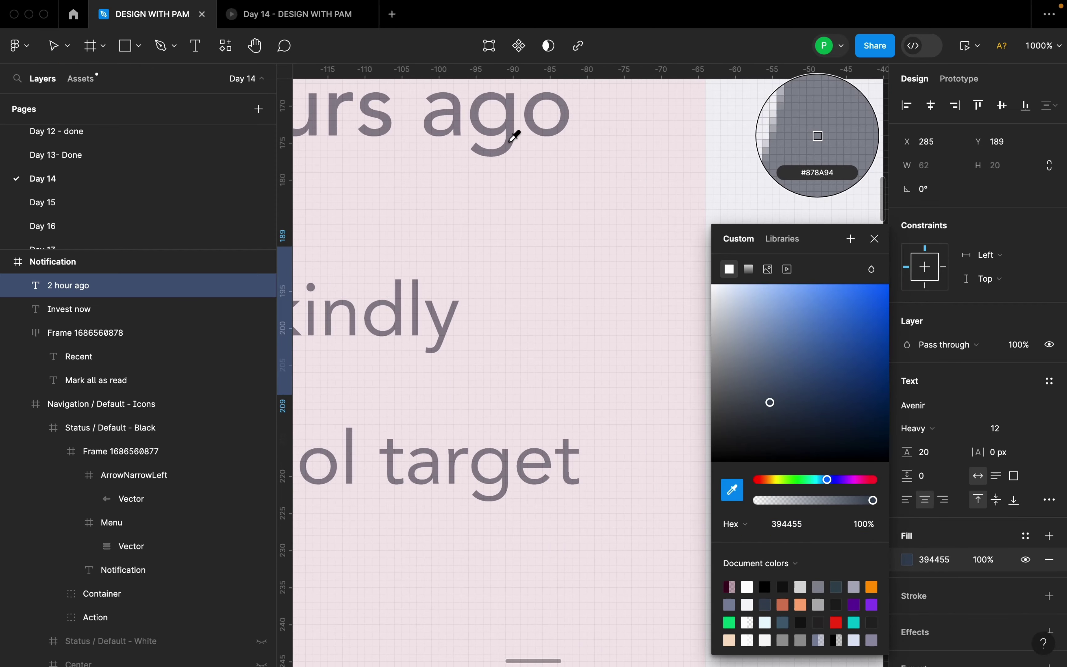
left_click(515, 136)
scroll(507, 145, "down", 15)
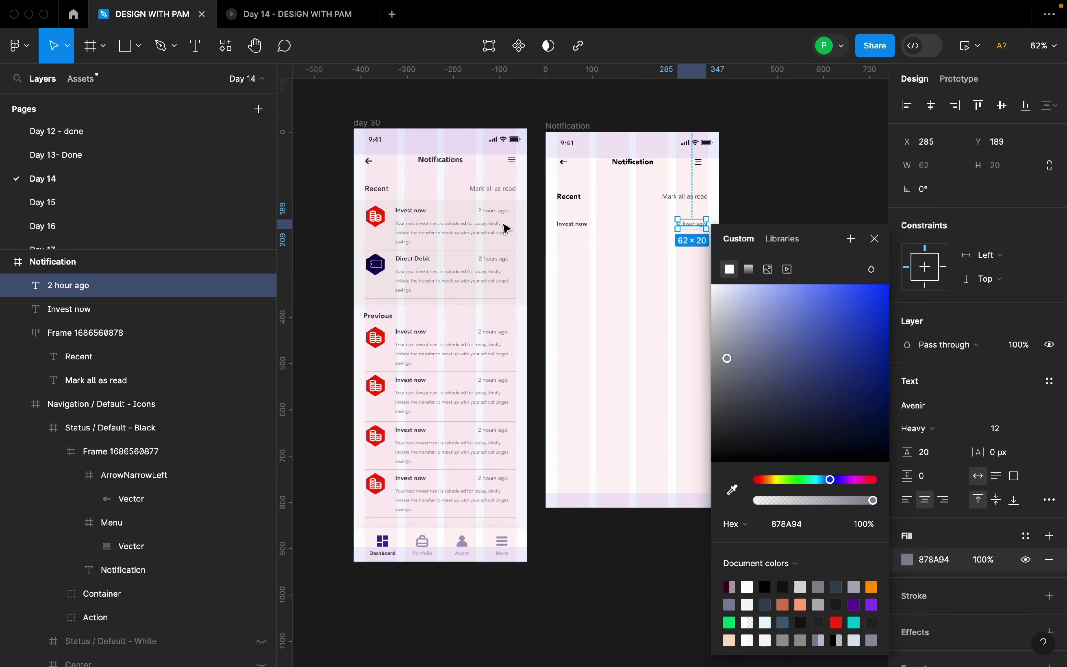
left_click(874, 239)
Change the '2 hour ago' label to Avenir Medium and nudge it slightly left
left_click(762, 240)
scroll(688, 234, "up", 4)
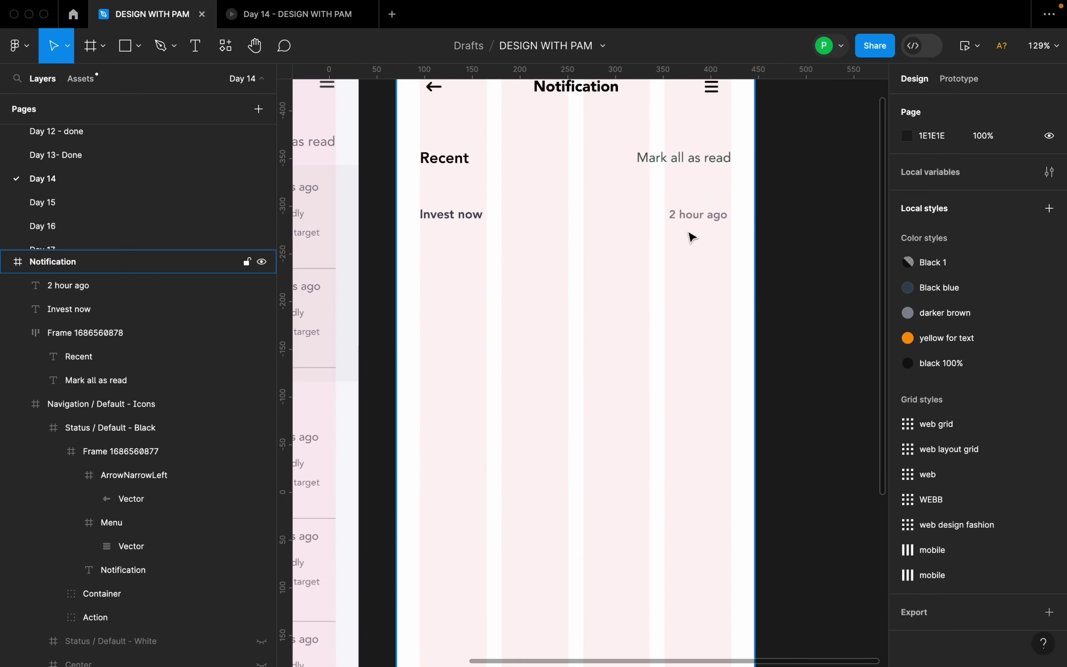
scroll(745, 234, "down", 3)
left_click(712, 220)
left_click(937, 428)
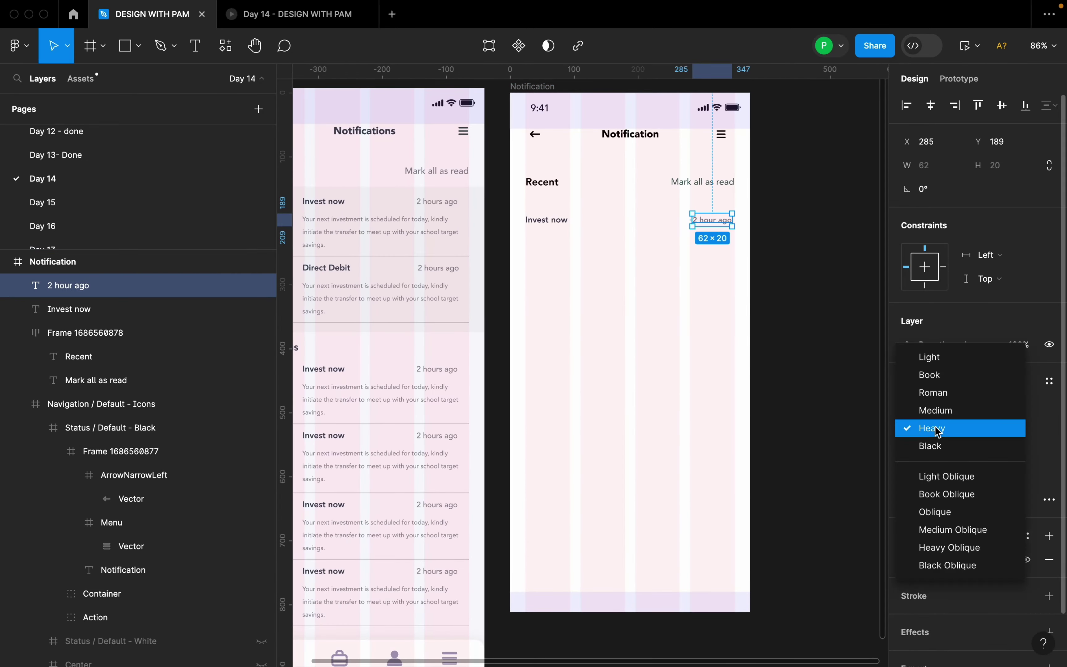
left_click(949, 411)
left_click_drag(719, 224, 721, 224)
left_click(806, 211)
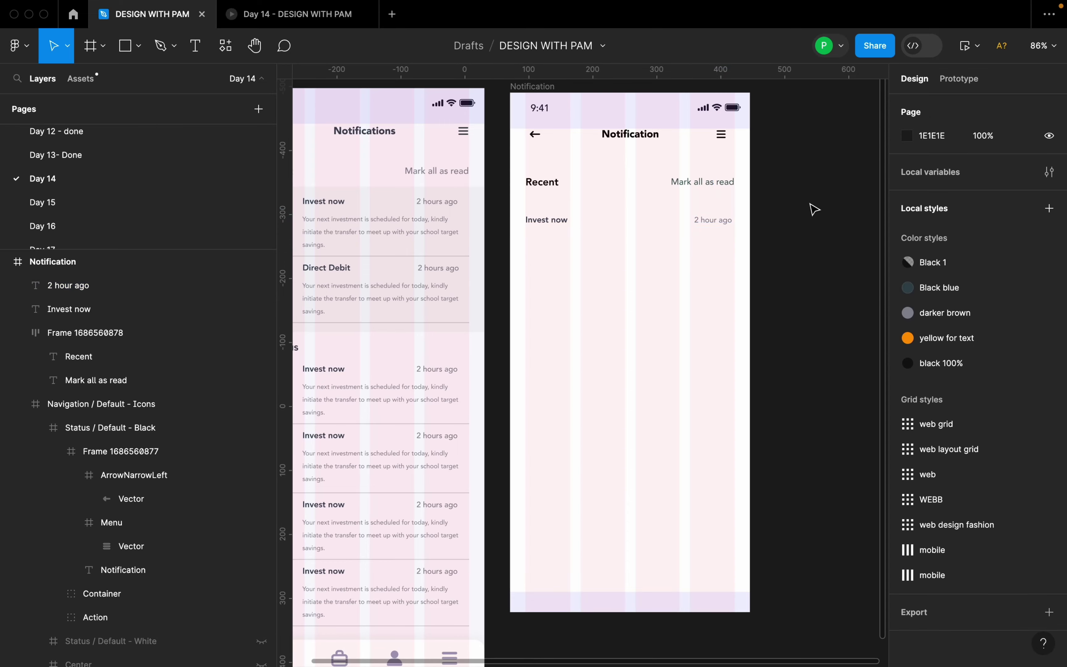
Select and then deselect the Invest now label to check it
scroll(810, 221, "down", 3)
left_click(588, 218)
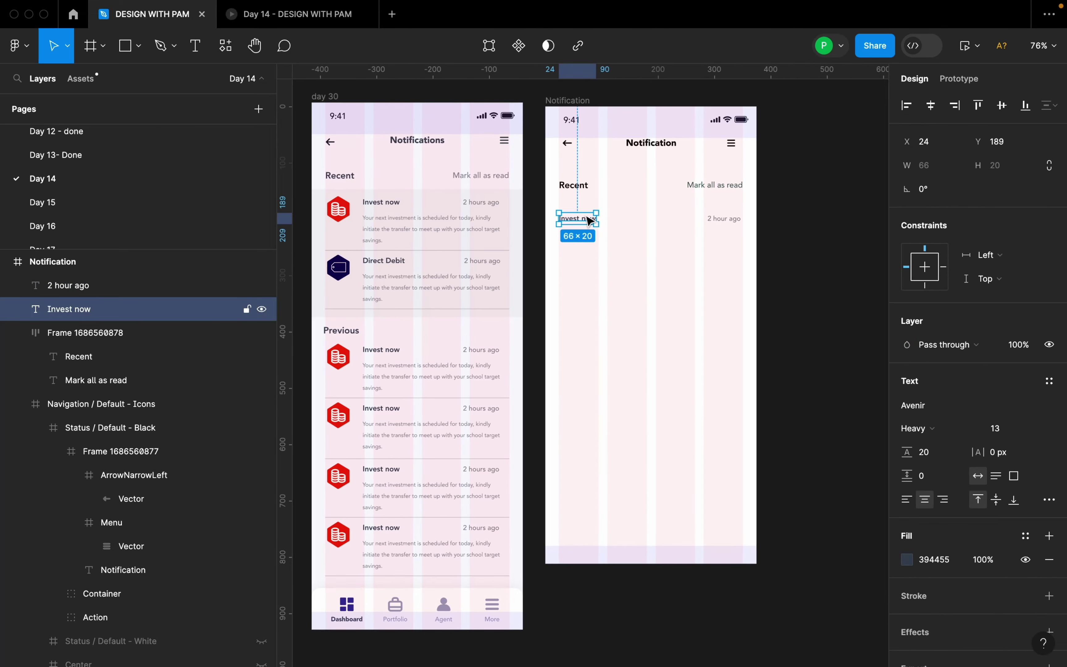
left_click(613, 259)
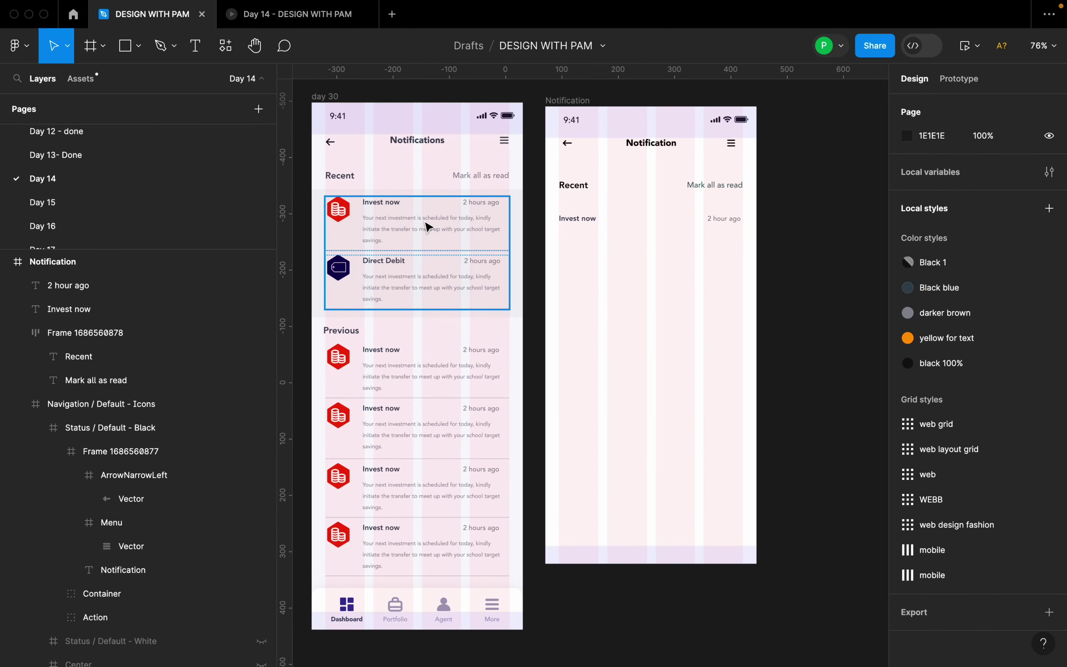